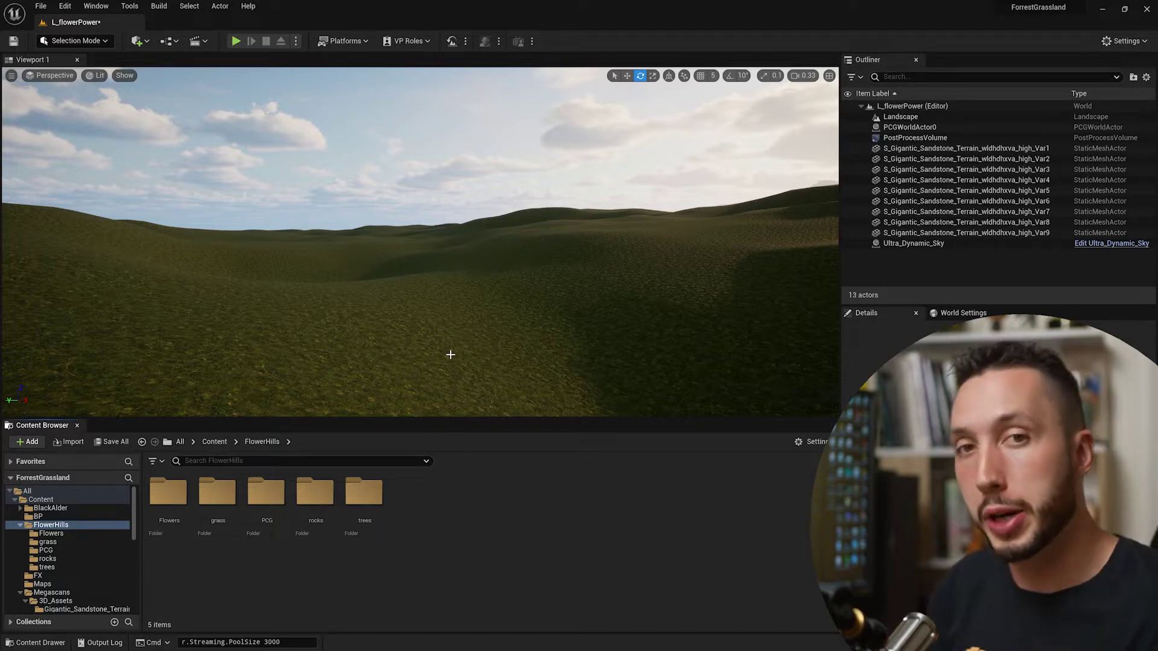
# Open the PCG folder in FlowerHills and check the Procedural Content Generation Framework entry in the plugin list
pyautogui.doubleClick(268, 507)
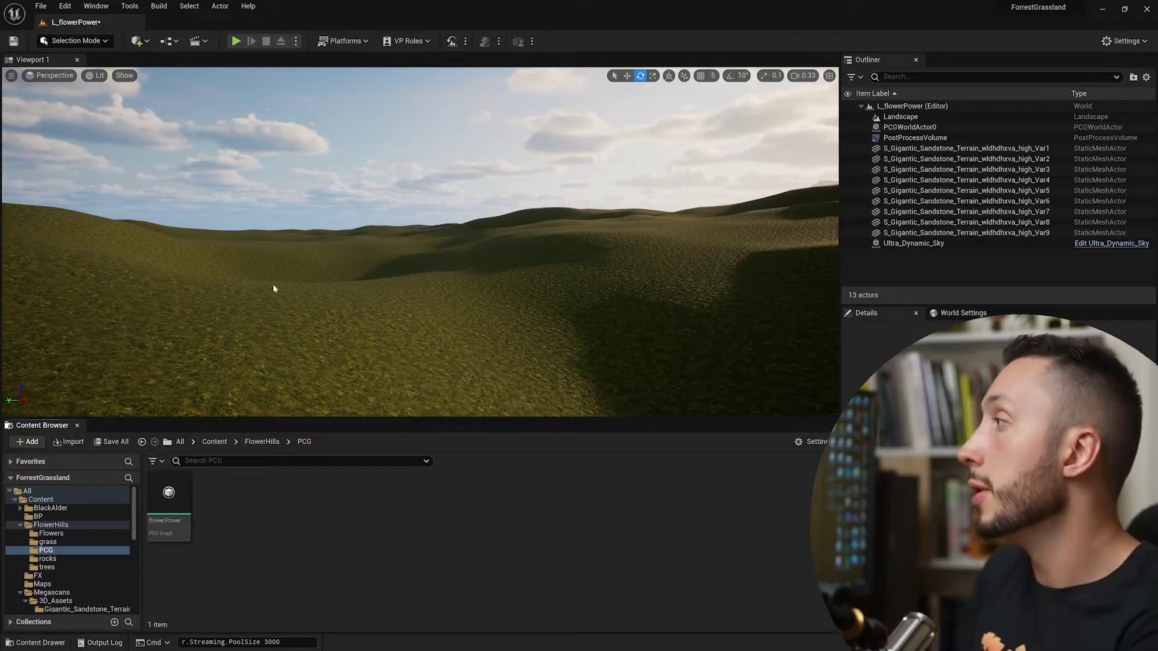
pyautogui.click(65, 6)
pyautogui.click(90, 173)
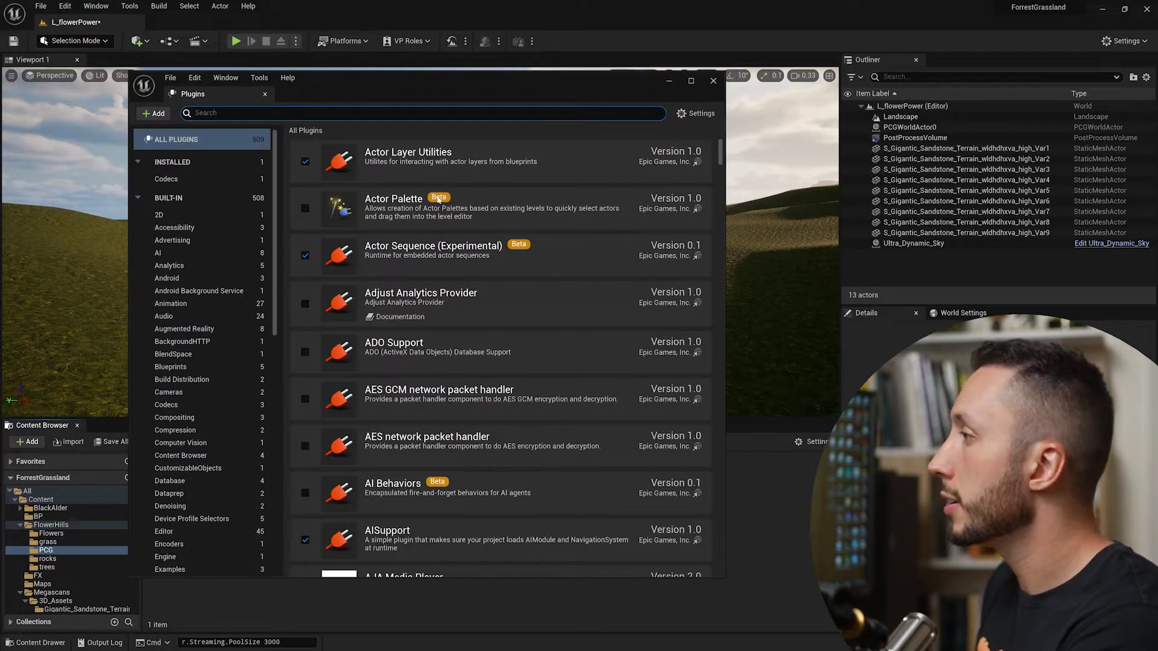
pyautogui.write('procedura')
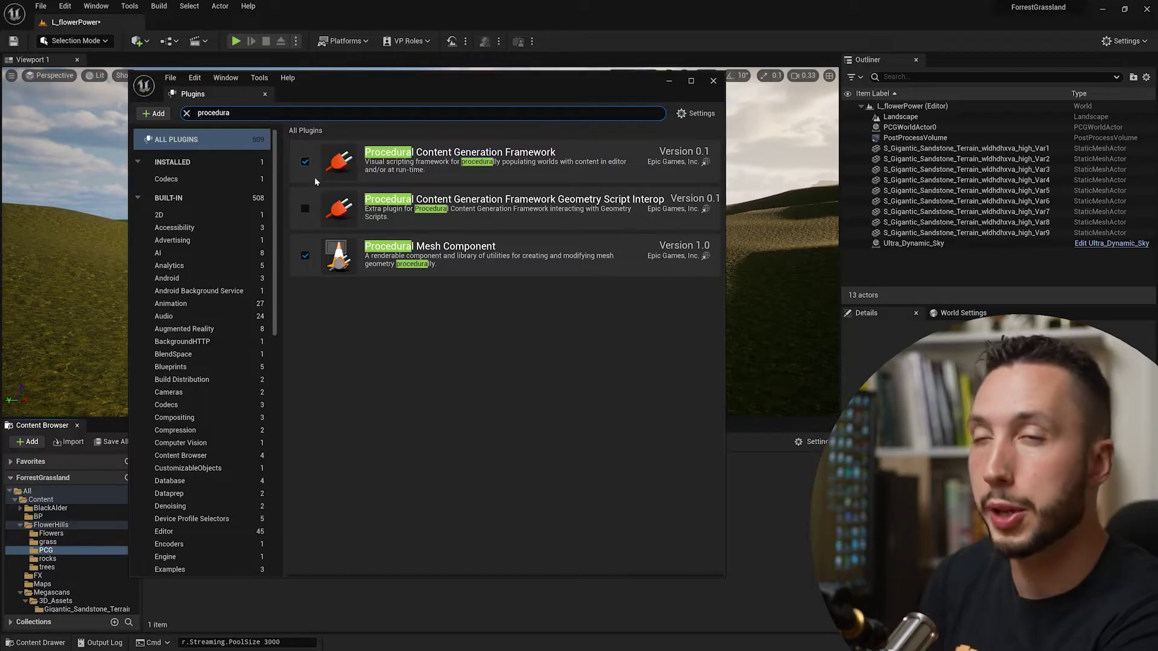
pyautogui.click(714, 82)
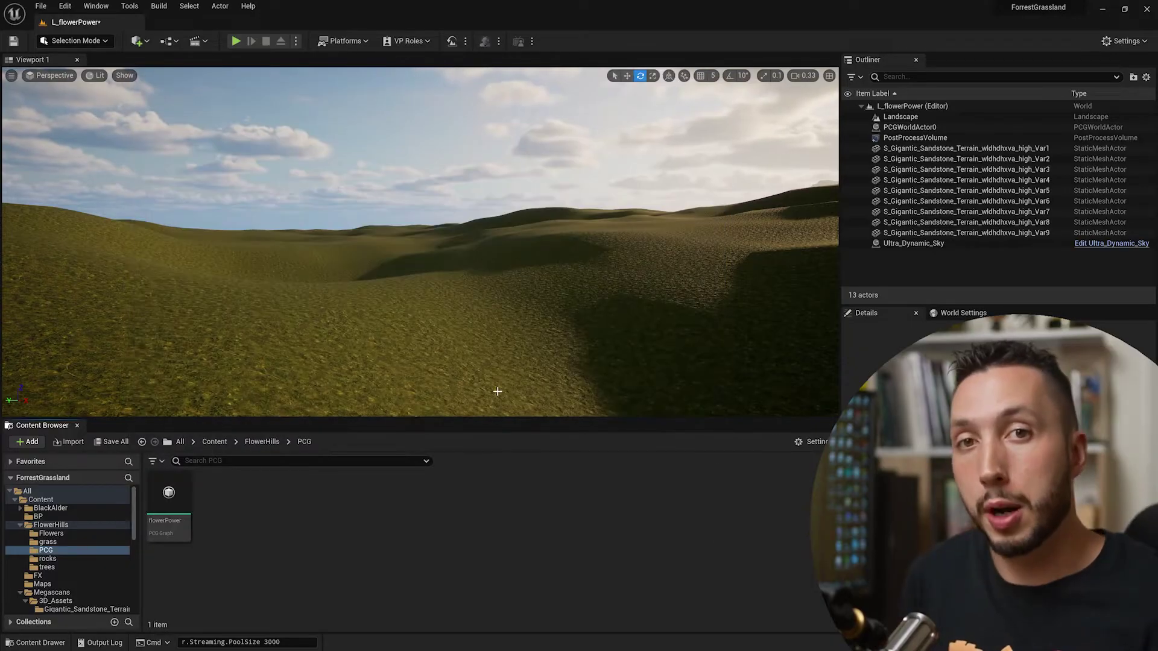
# Create a new PCG Graph asset named flowerPowerv2 in the PCG folder
pyautogui.rightClick(263, 529)
pyautogui.moveTo(358, 458)
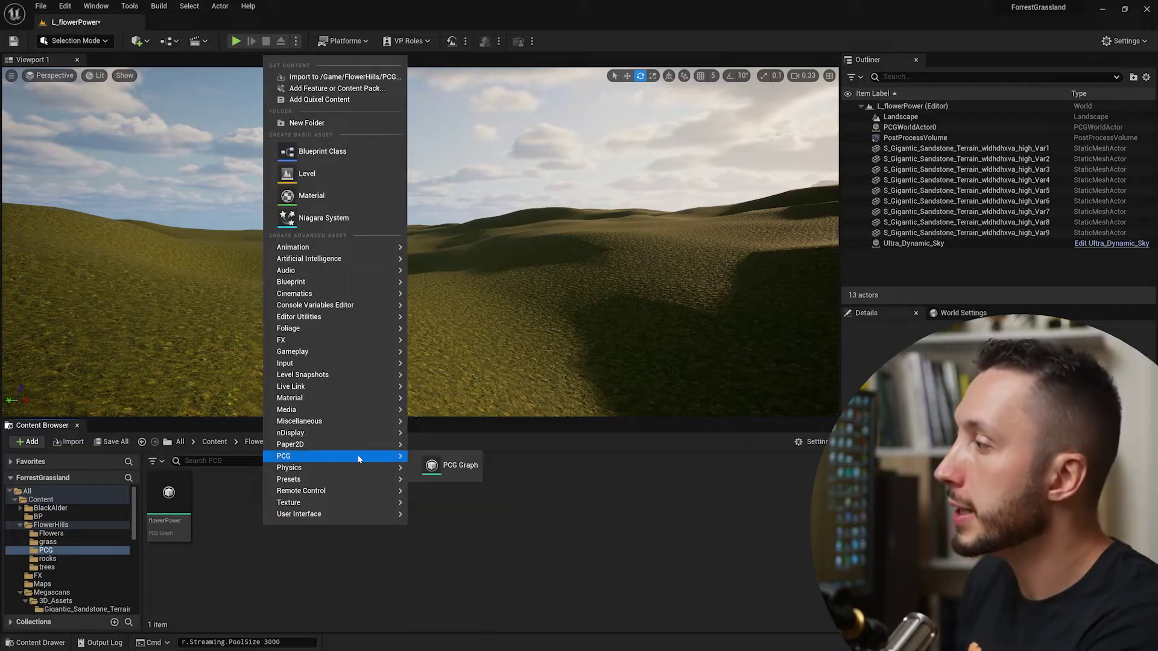
pyautogui.click(453, 466)
pyautogui.write('flowerPowerV2')
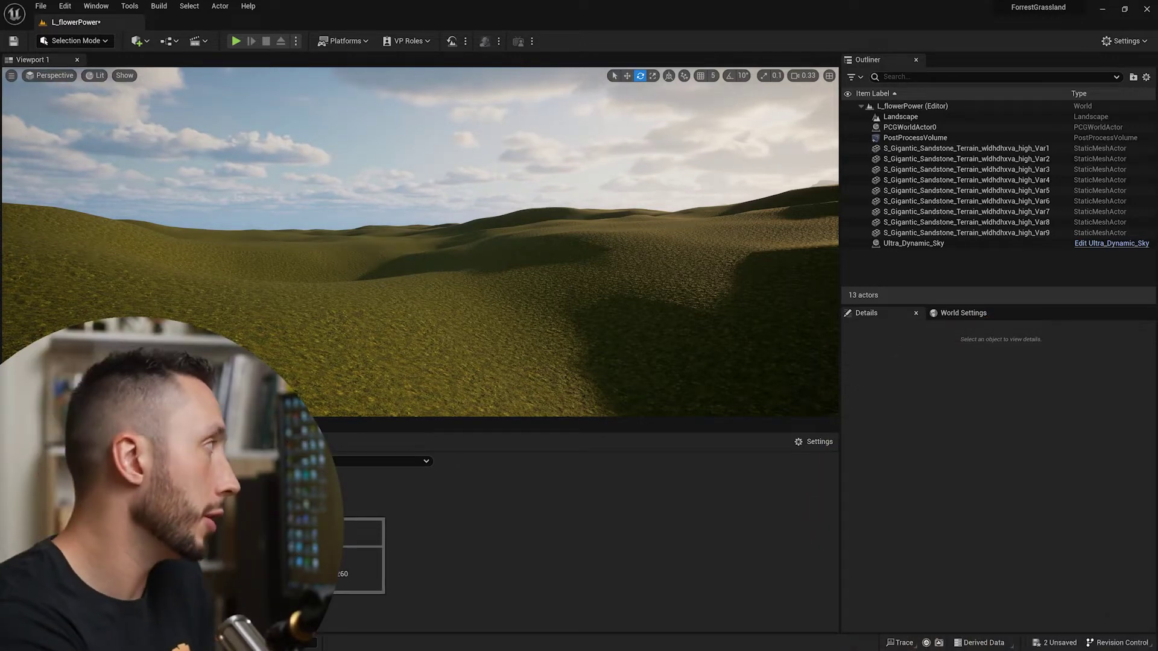
# Place the flowerPowerv2 graph in the level and set the resulting volume's scale to 50, 50, 10
pyautogui.moveTo(211, 507); pyautogui.dragTo(369, 309)
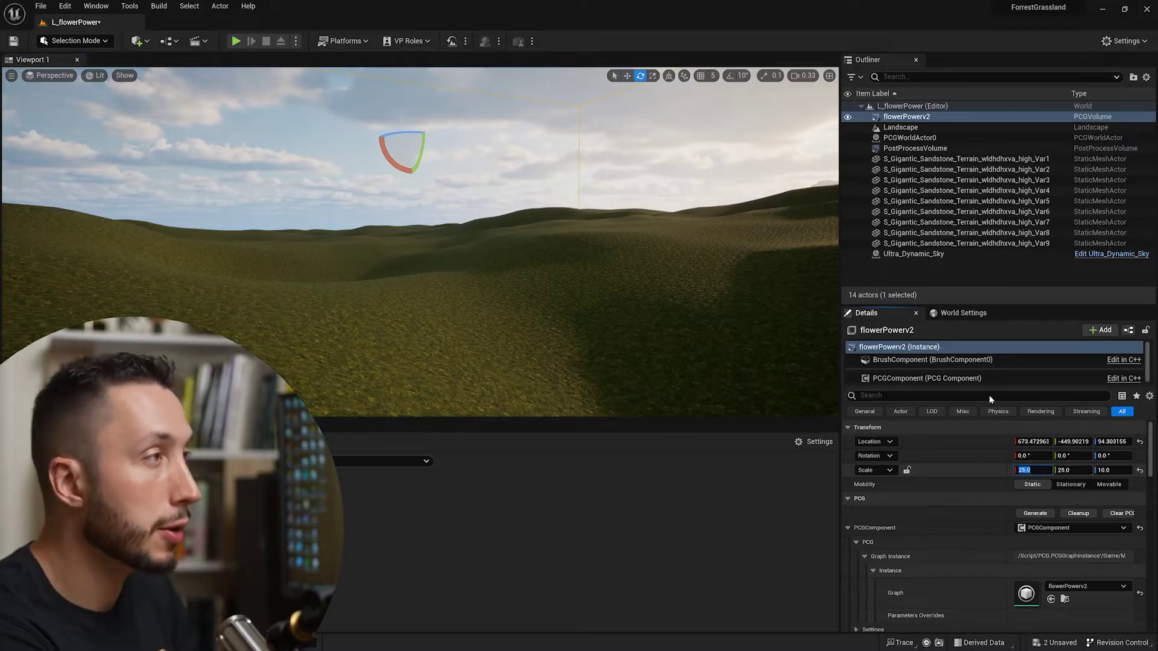
pyautogui.moveTo(543, 241); pyautogui.dragTo(326, 121, button='right')
pyautogui.moveTo(422, 205); pyautogui.dragTo(422, 221, button='right')
pyautogui.click(1032, 469)
pyautogui.write('5')
pyautogui.click(1075, 471)
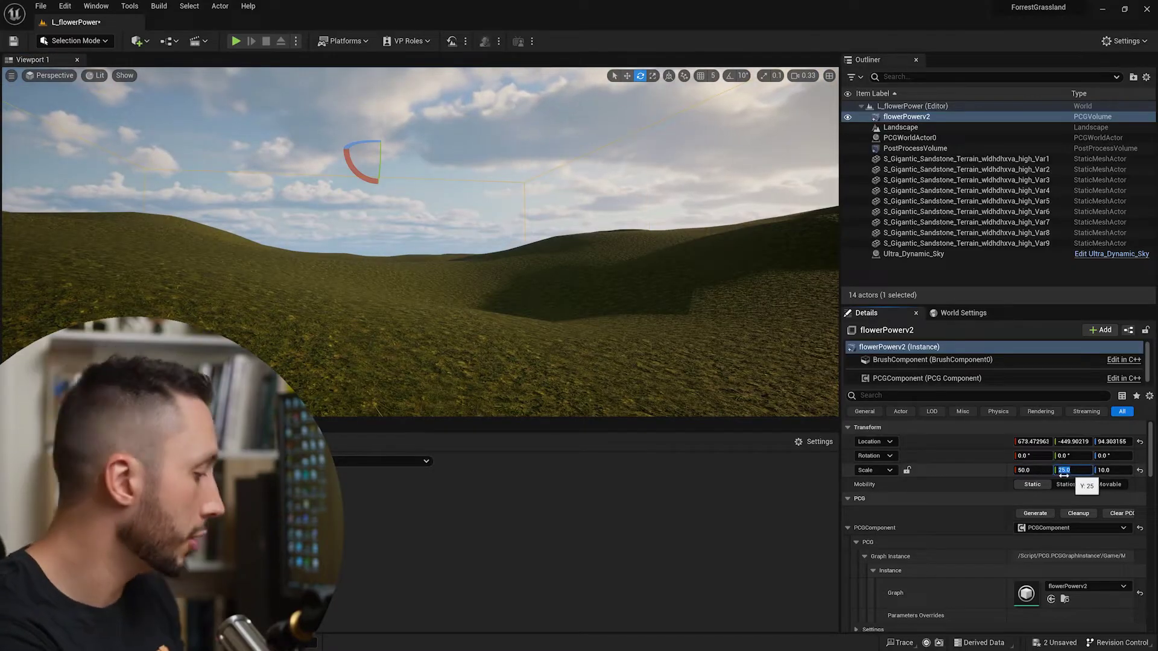
pyautogui.write('50')
pyautogui.press('Return')
pyautogui.moveTo(540, 277); pyautogui.dragTo(628, 295, button='right')
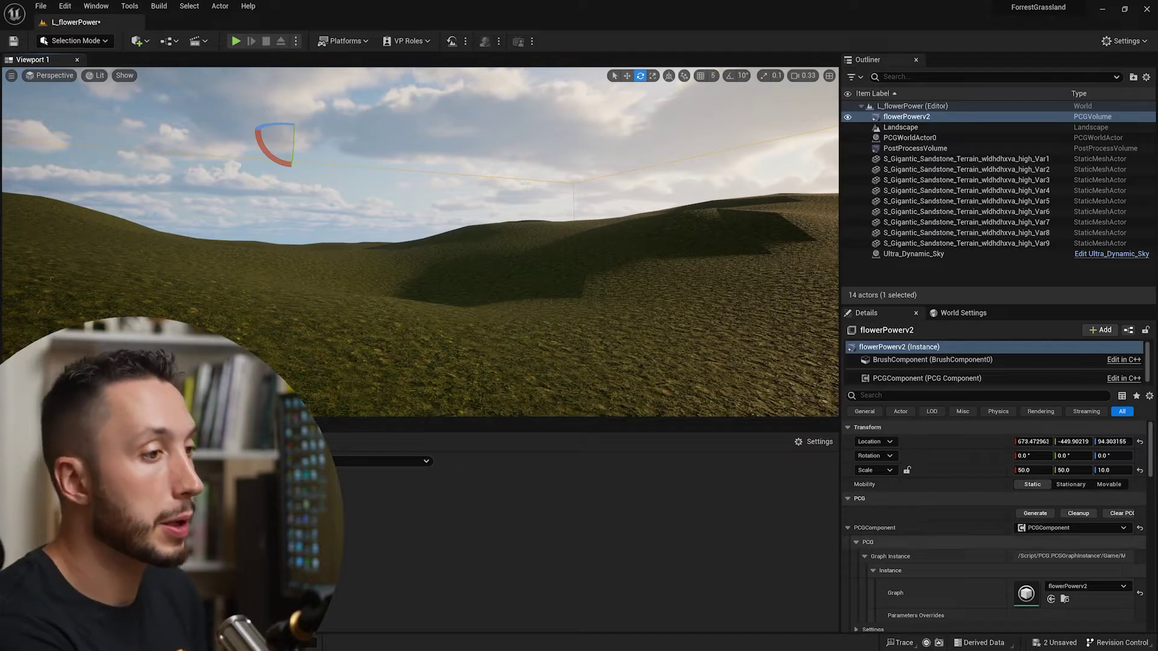
# In the flowerPowerv2 graph, move the Output node up out of the way and expand the Input node's pins
pyautogui.scroll(-1, 995, 531)
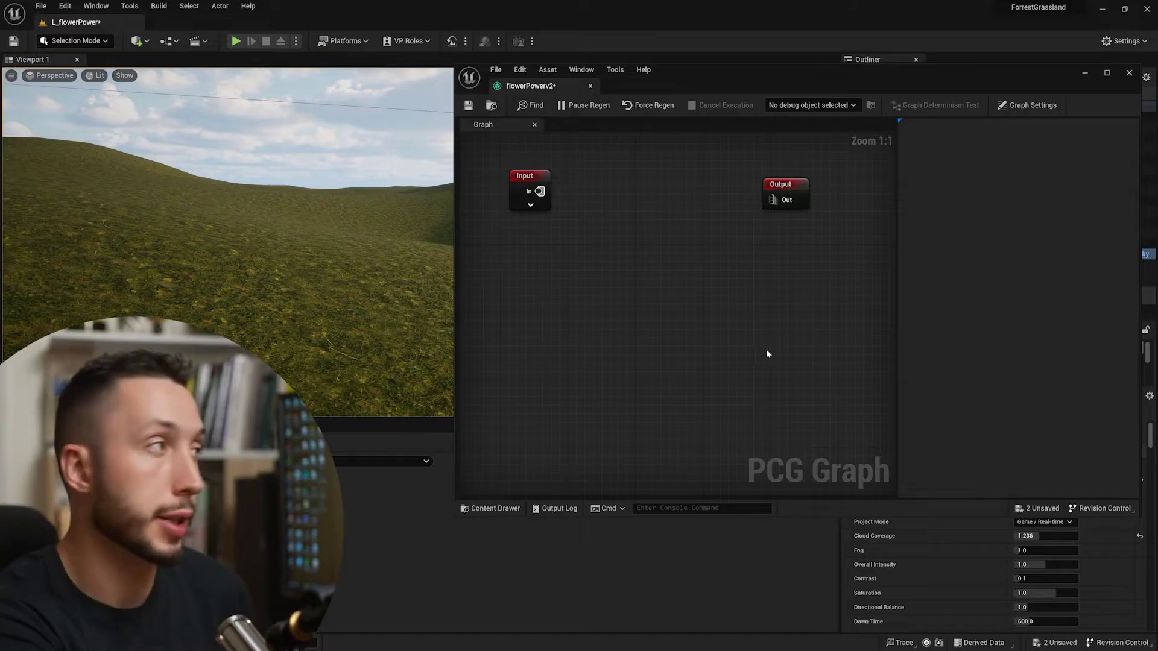
pyautogui.click(529, 191)
pyautogui.click(781, 186)
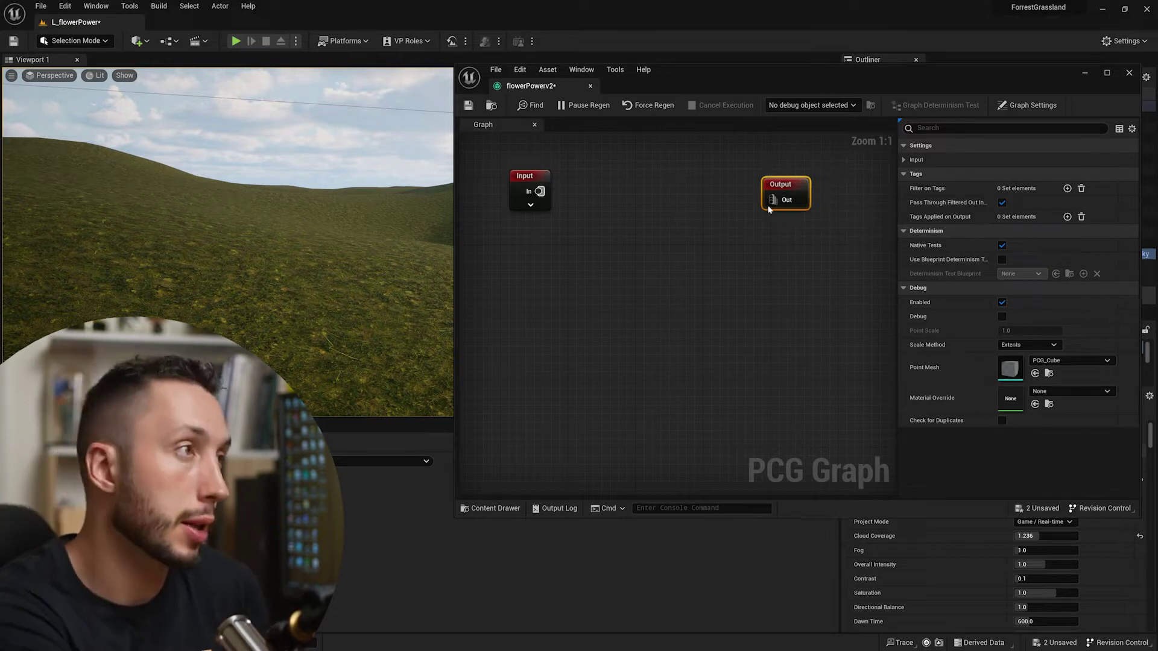
pyautogui.moveTo(782, 204); pyautogui.dragTo(756, 156)
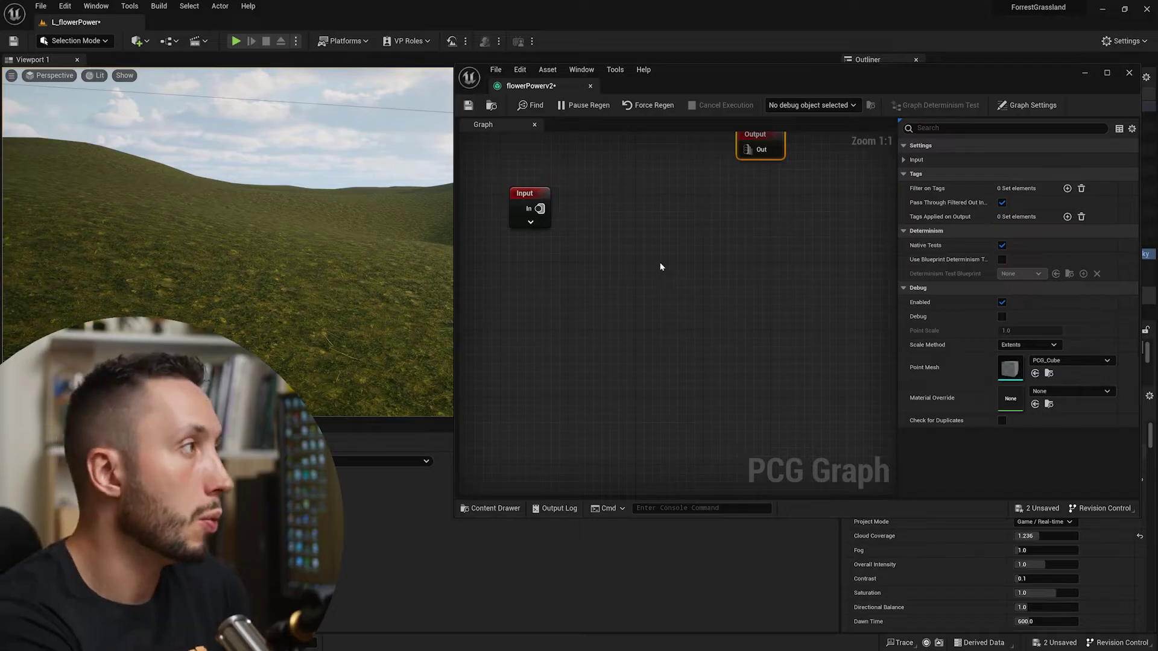
pyautogui.click(531, 222)
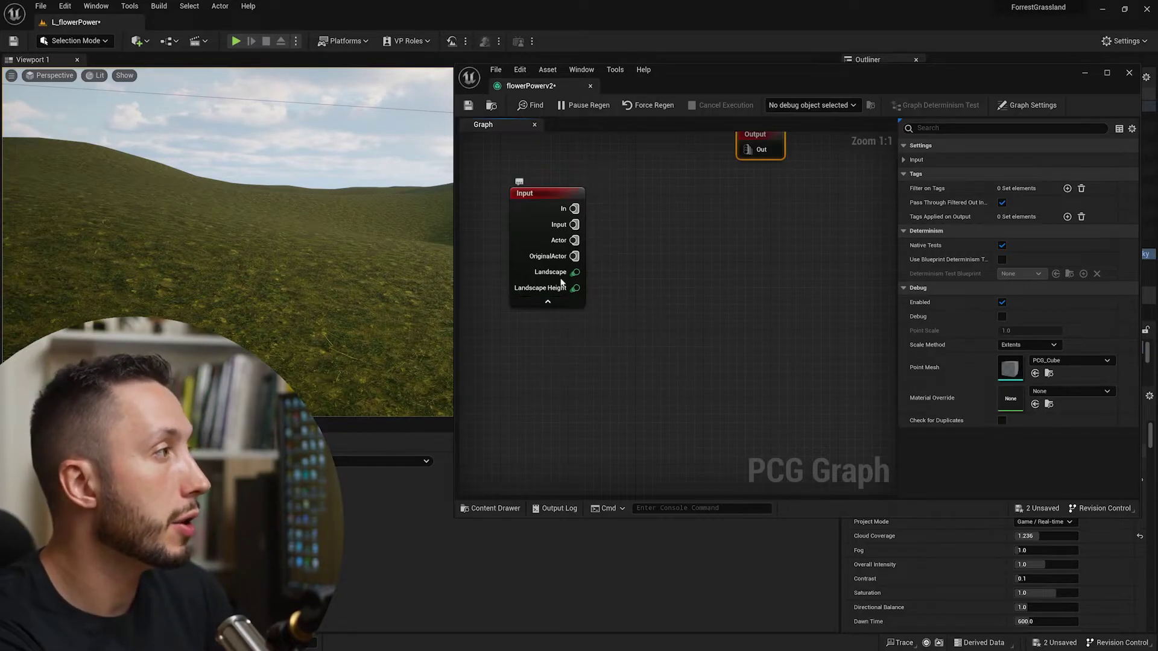
# Add a Surface Sampler node fed by the Input node's Landscape output
pyautogui.moveTo(575, 275)
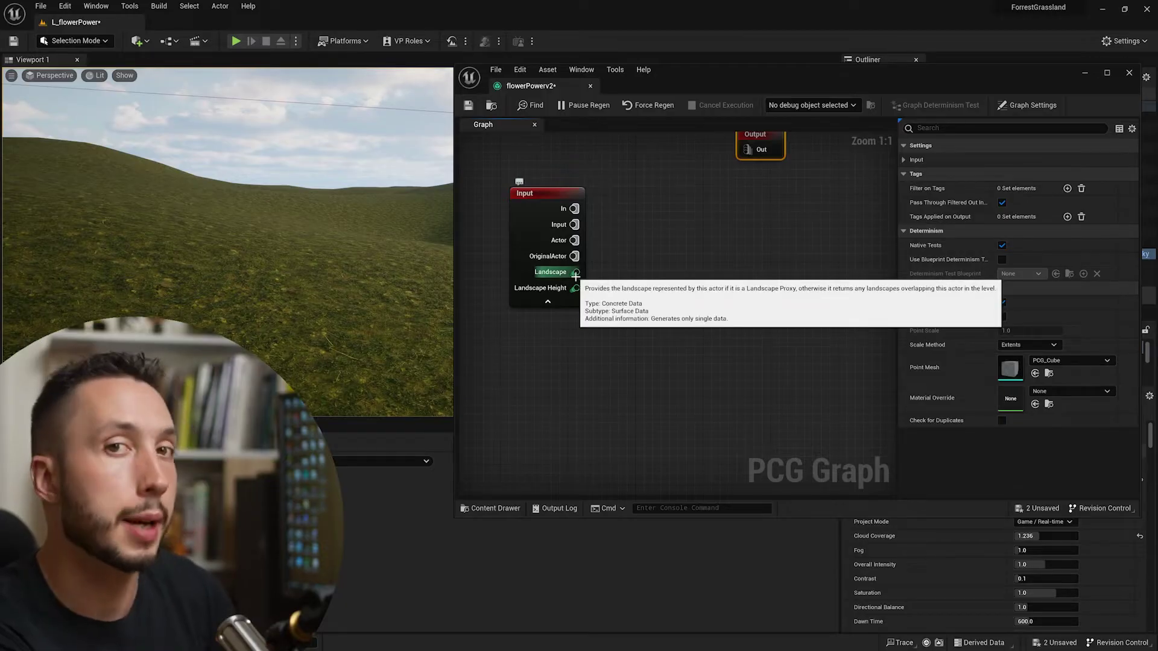
pyautogui.moveTo(576, 275); pyautogui.dragTo(674, 274)
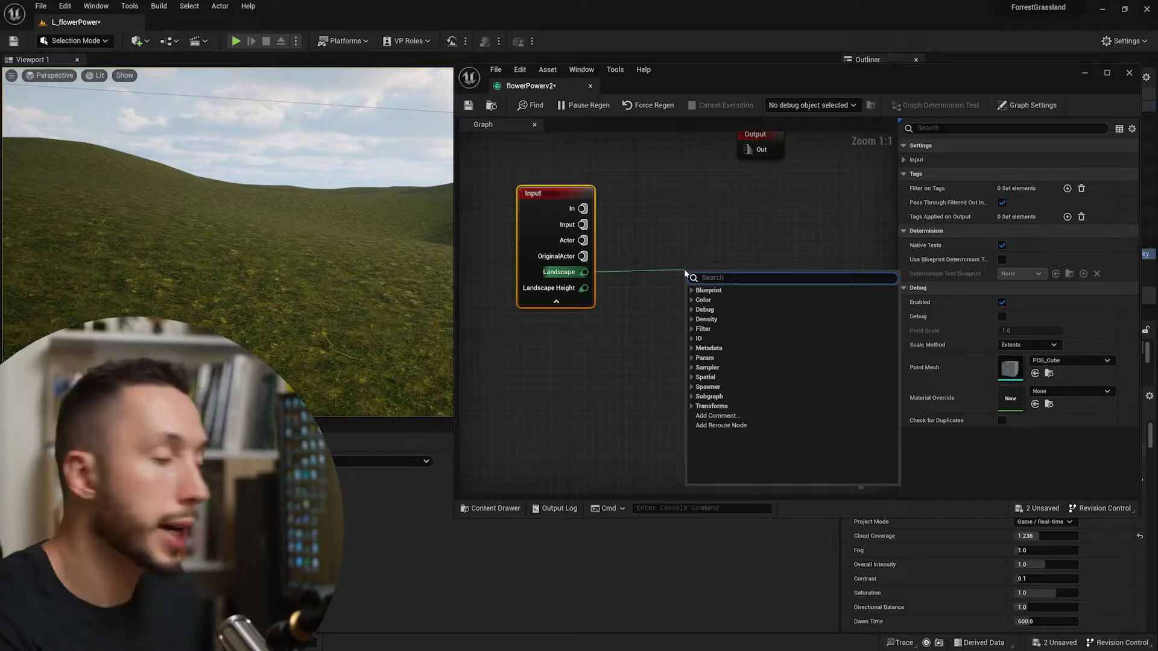
pyautogui.write('sample')
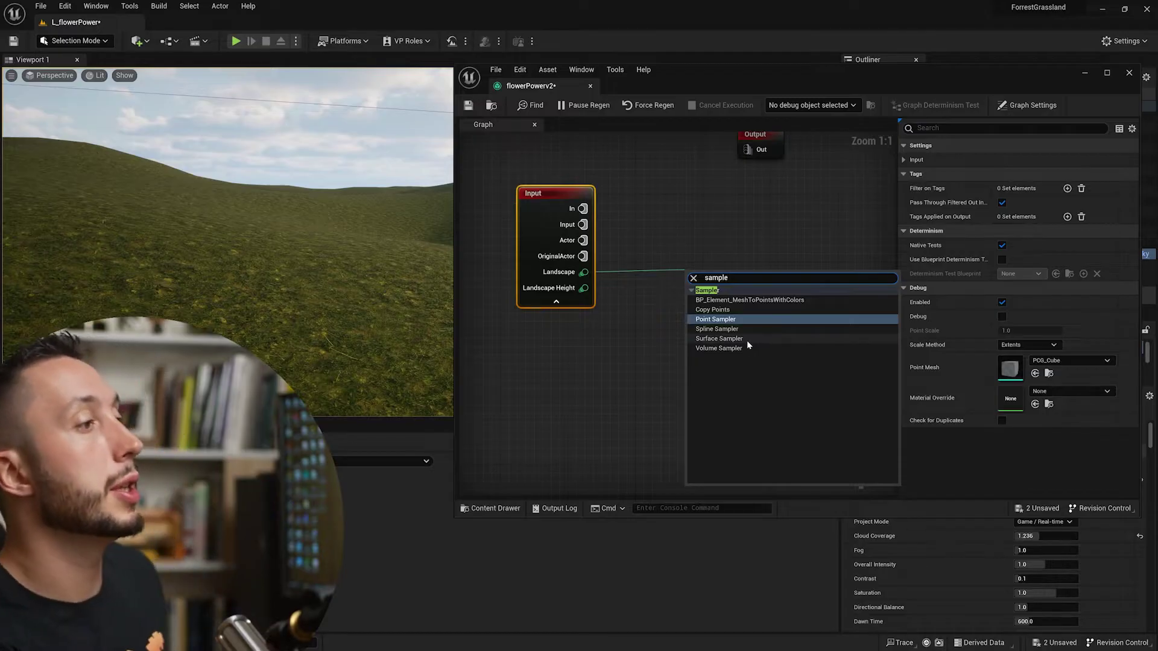
pyautogui.click(746, 341)
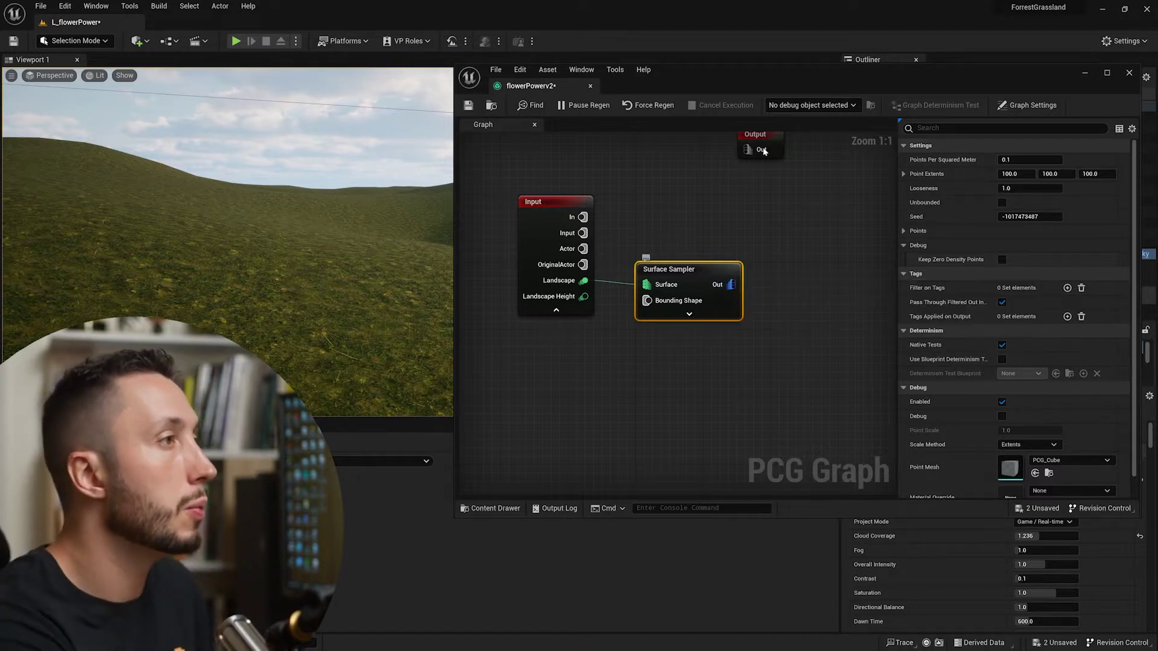
# Select the flowerPowerv2 volume in the level and generate its PCG content
pyautogui.moveTo(829, 84); pyautogui.dragTo(468, 207)
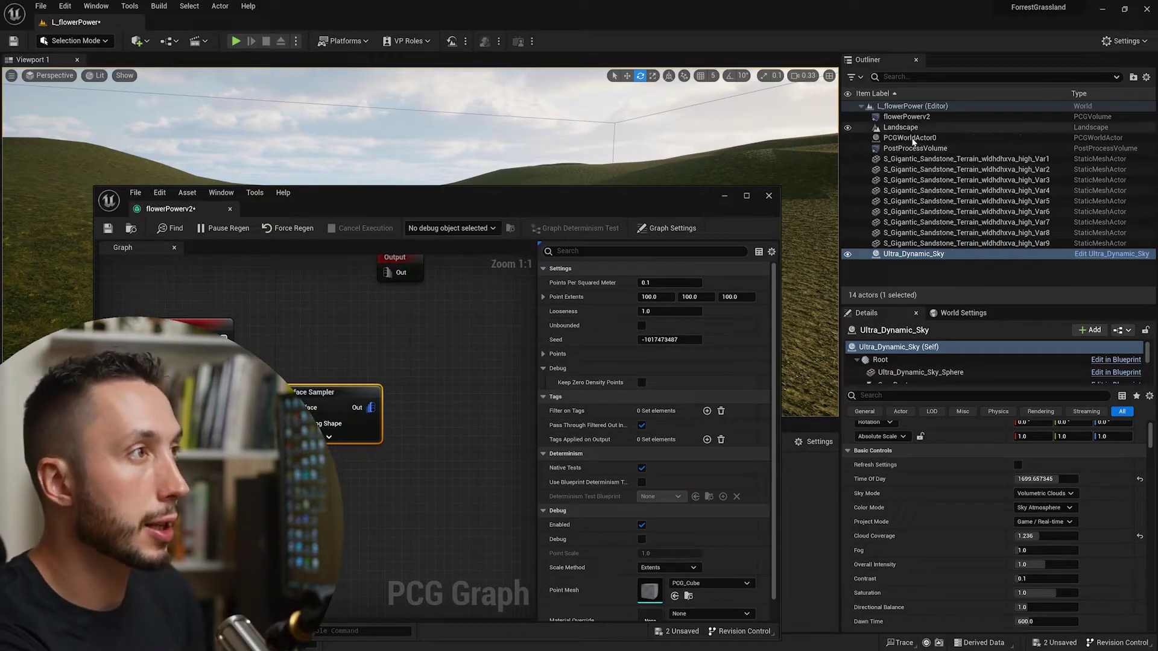
pyautogui.click(907, 117)
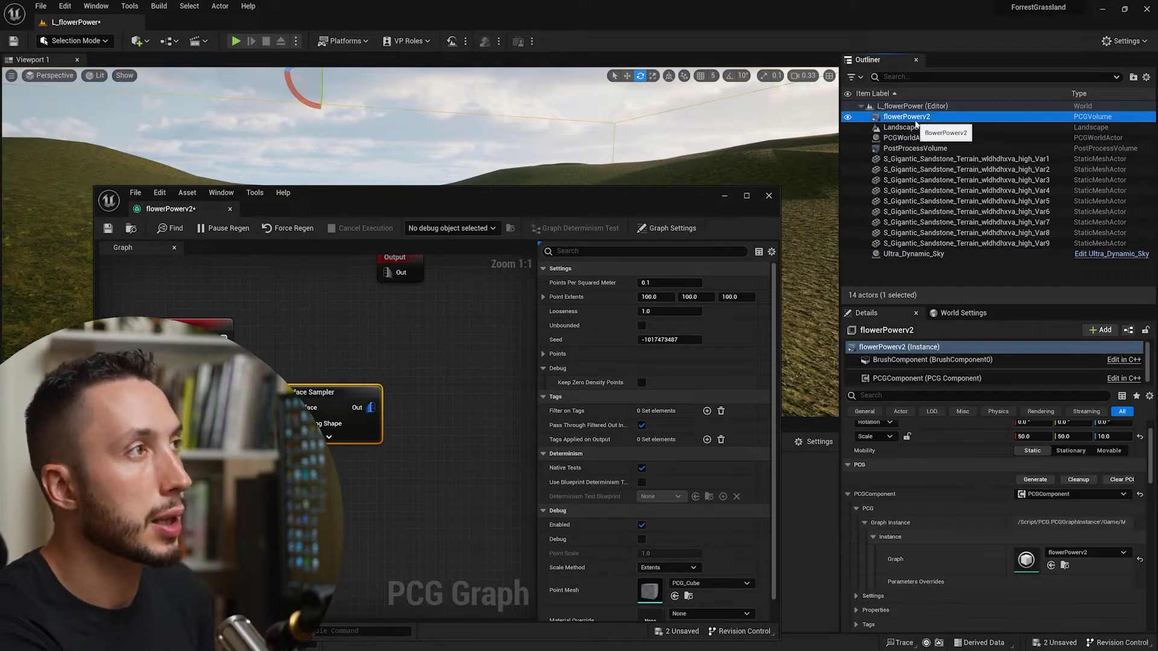
pyautogui.click(1035, 480)
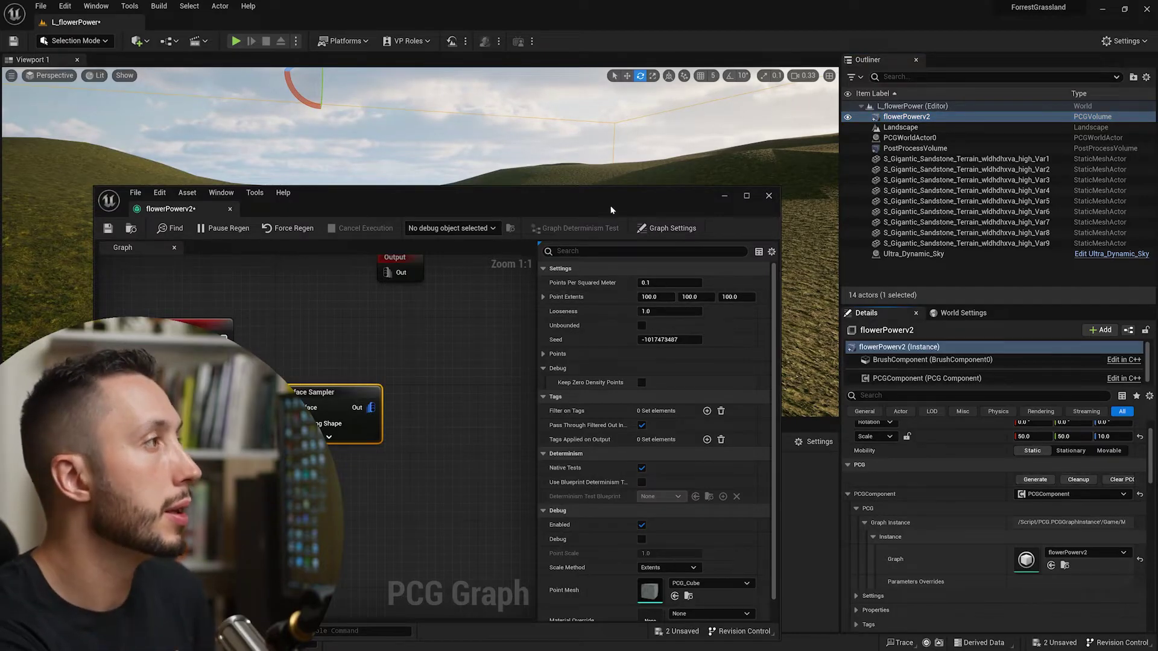
# Turn on the debug display for the Surface Sampler node and uncover the viewport to inspect the points
pyautogui.moveTo(609, 203); pyautogui.dragTo(958, 86)
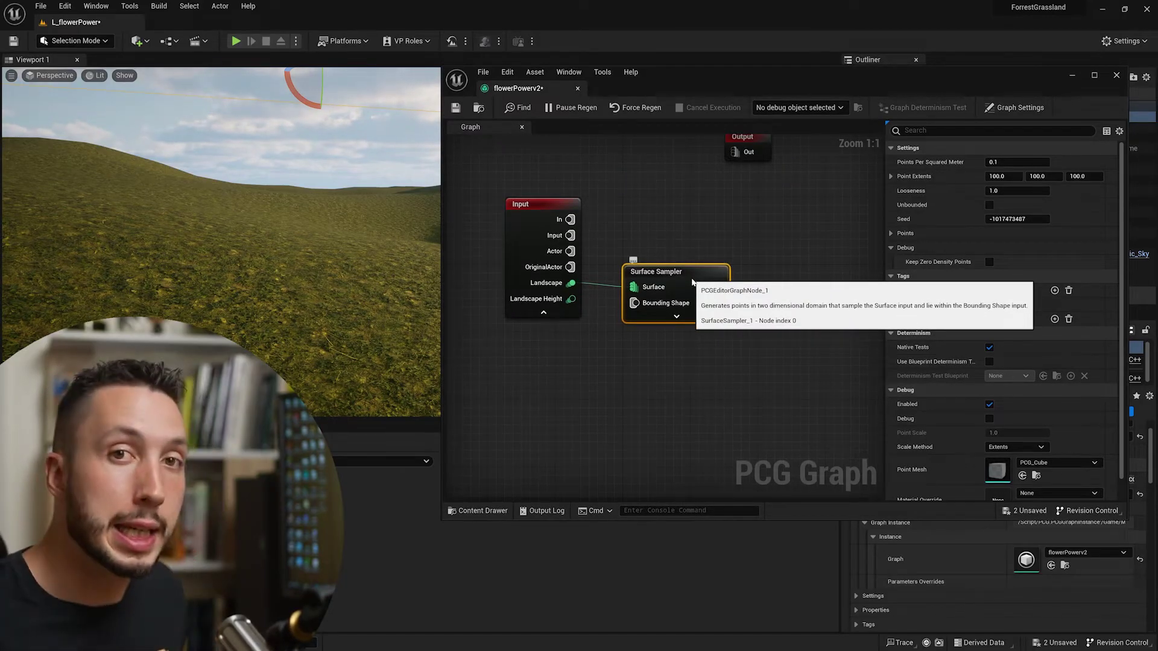
pyautogui.press('d')
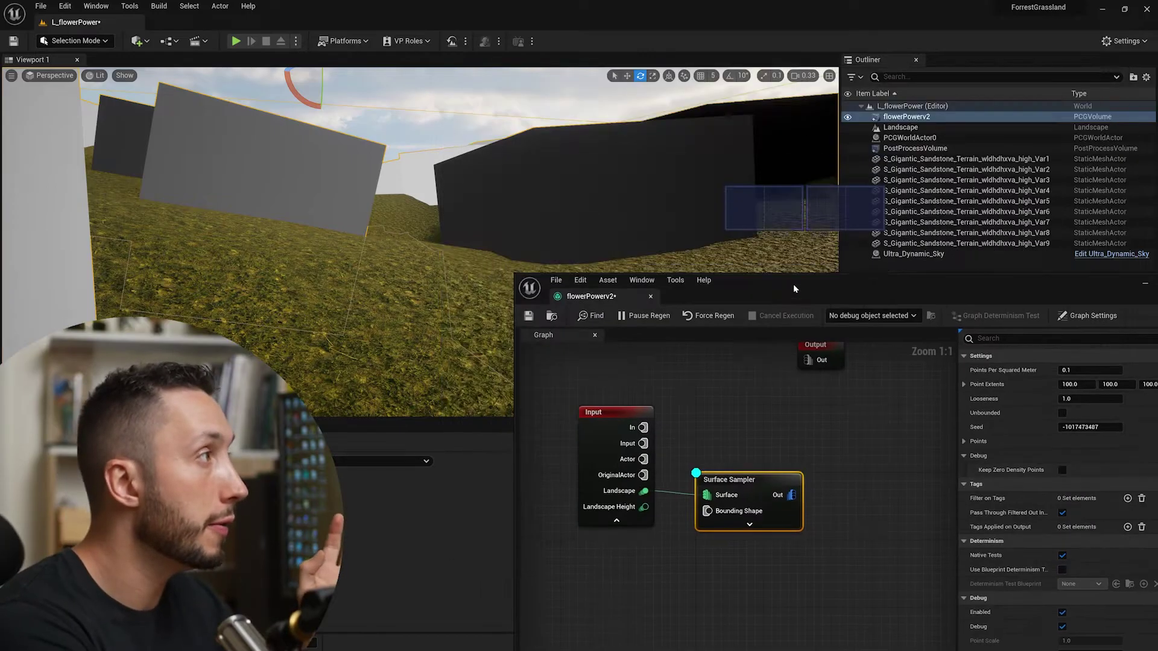
pyautogui.moveTo(721, 74); pyautogui.dragTo(803, 323)
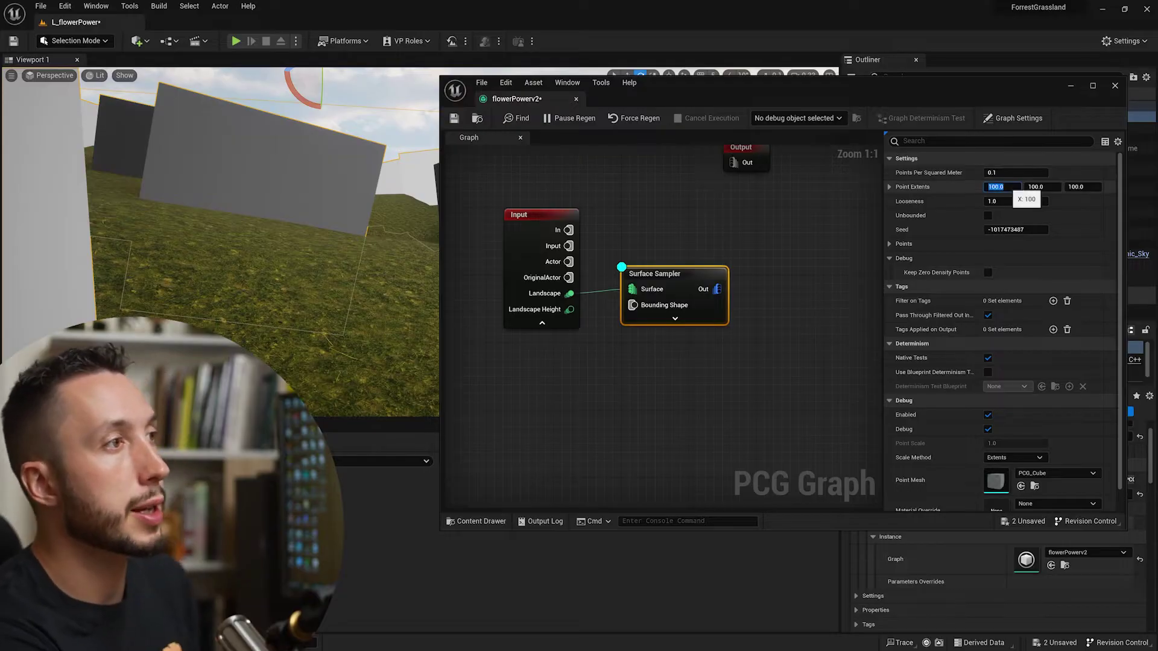
# Set the Surface Sampler's Point Extents to 1.0 on all three axes
pyautogui.write('1')
pyautogui.press('Tab')
pyautogui.write('1')
pyautogui.press('Tab')
pyautogui.write('1')
pyautogui.click(446, 294)
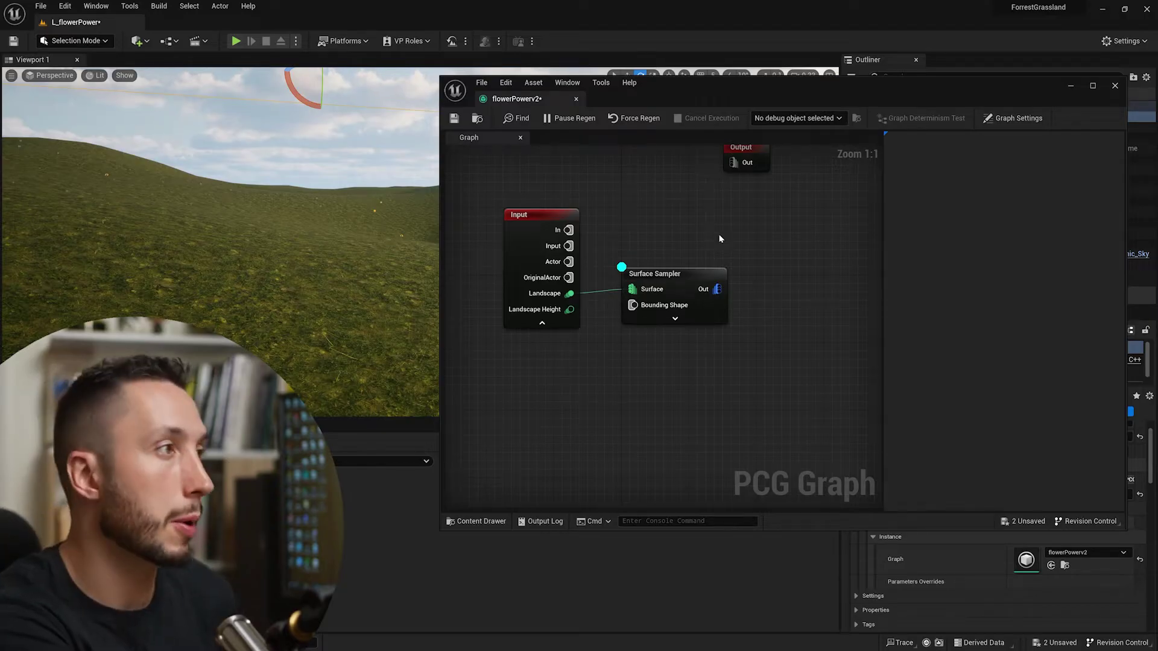
# Set the Surface Sampler's Points Per Squared Meter to 10, raise it to 30, and inspect the points across the landscape
pyautogui.click(693, 274)
pyautogui.click(1017, 173)
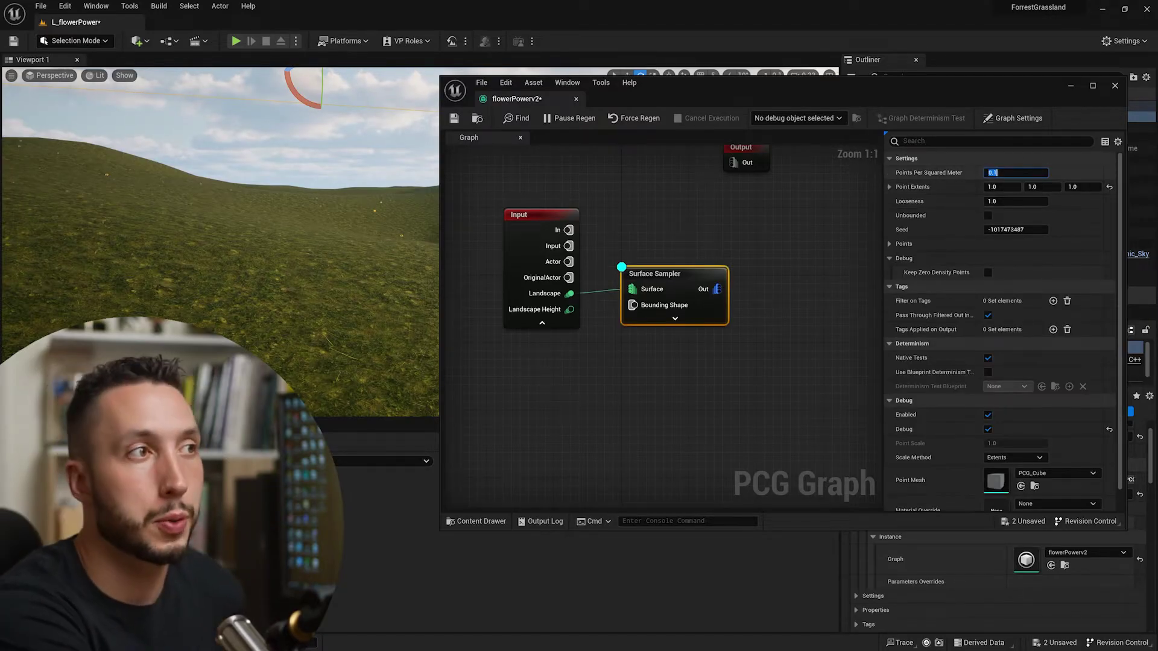
pyautogui.write('10')
pyautogui.press('Return')
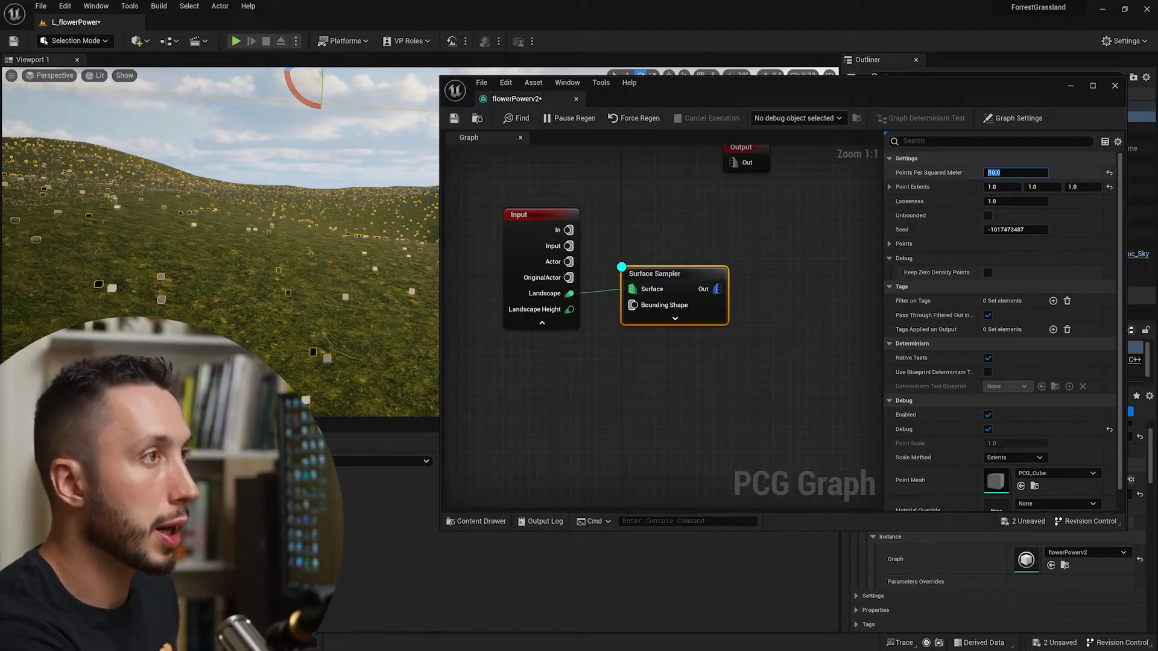
pyautogui.write('30')
pyautogui.press('Return')
pyautogui.click(209, 274)
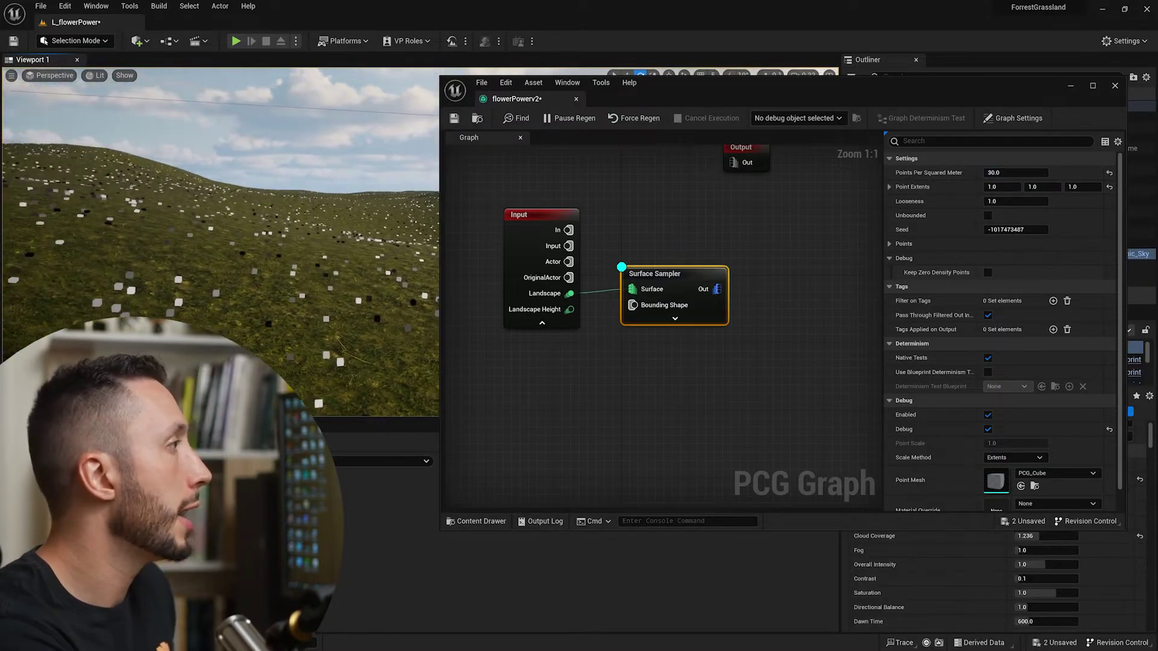
pyautogui.moveTo(730, 94); pyautogui.dragTo(719, 397)
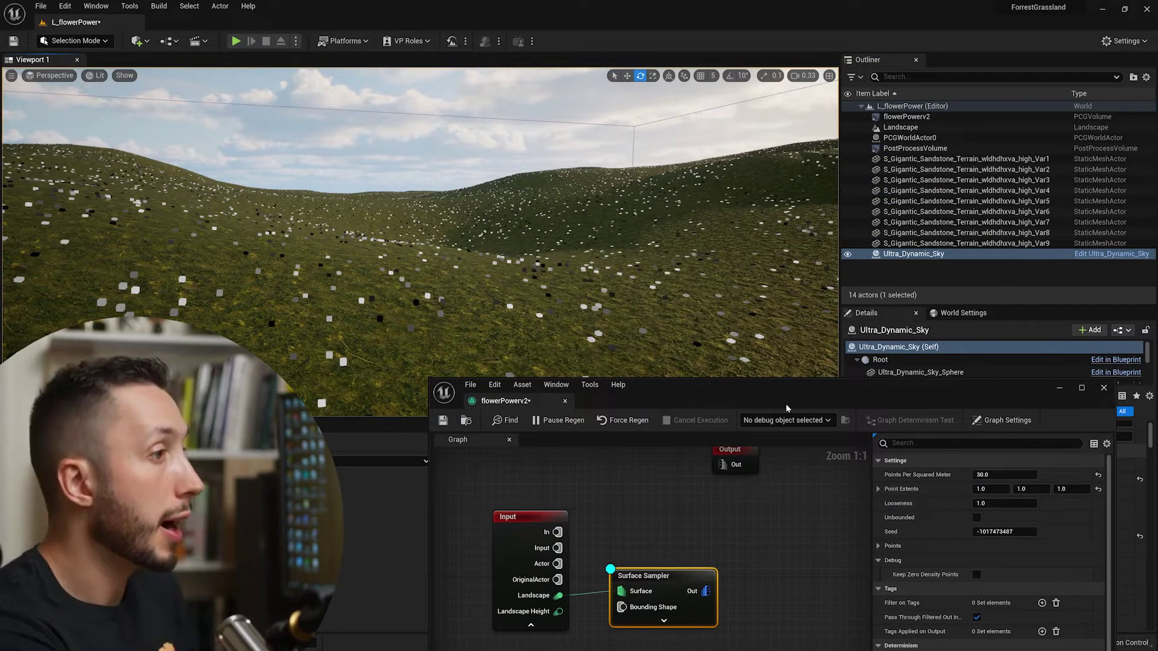
pyautogui.moveTo(788, 407); pyautogui.dragTo(785, 154)
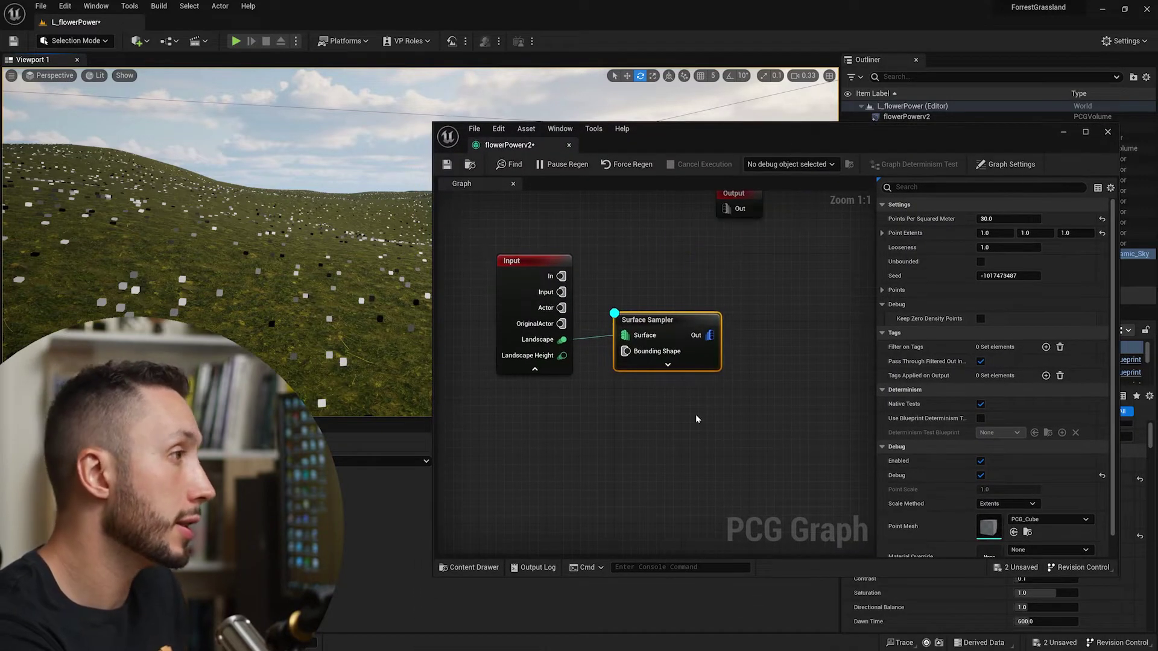
# Connect a new Transform Points node to the Surface Sampler's output and turn off the sampler's debug display
pyautogui.moveTo(708, 124); pyautogui.dragTo(786, 330)
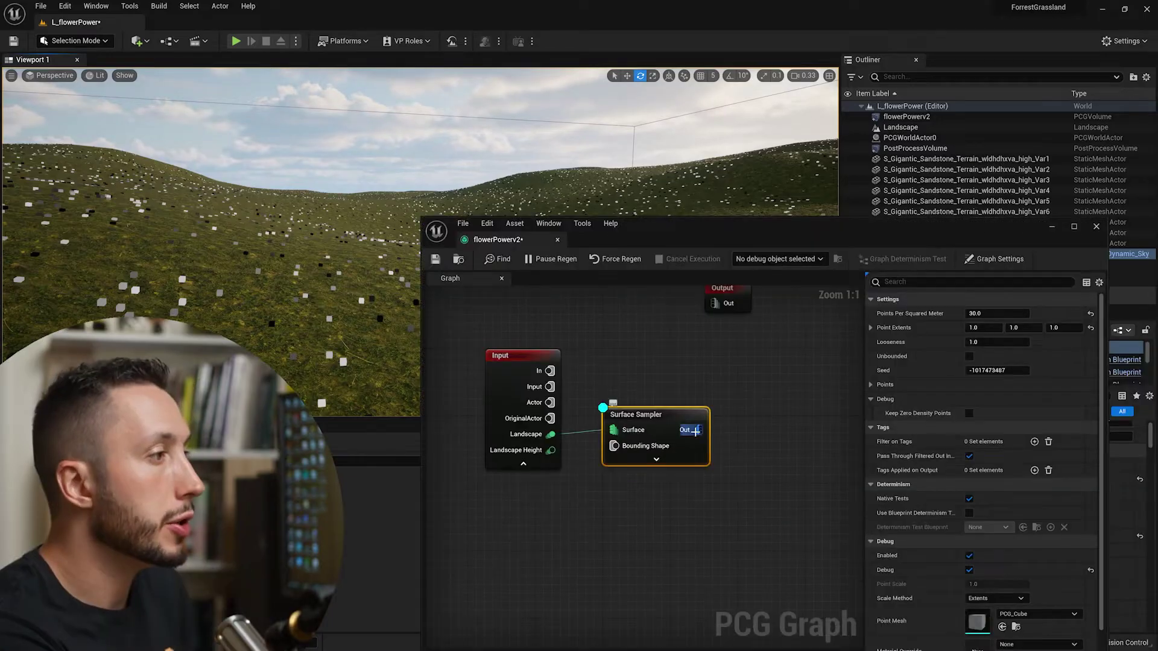
pyautogui.moveTo(698, 429); pyautogui.dragTo(725, 435)
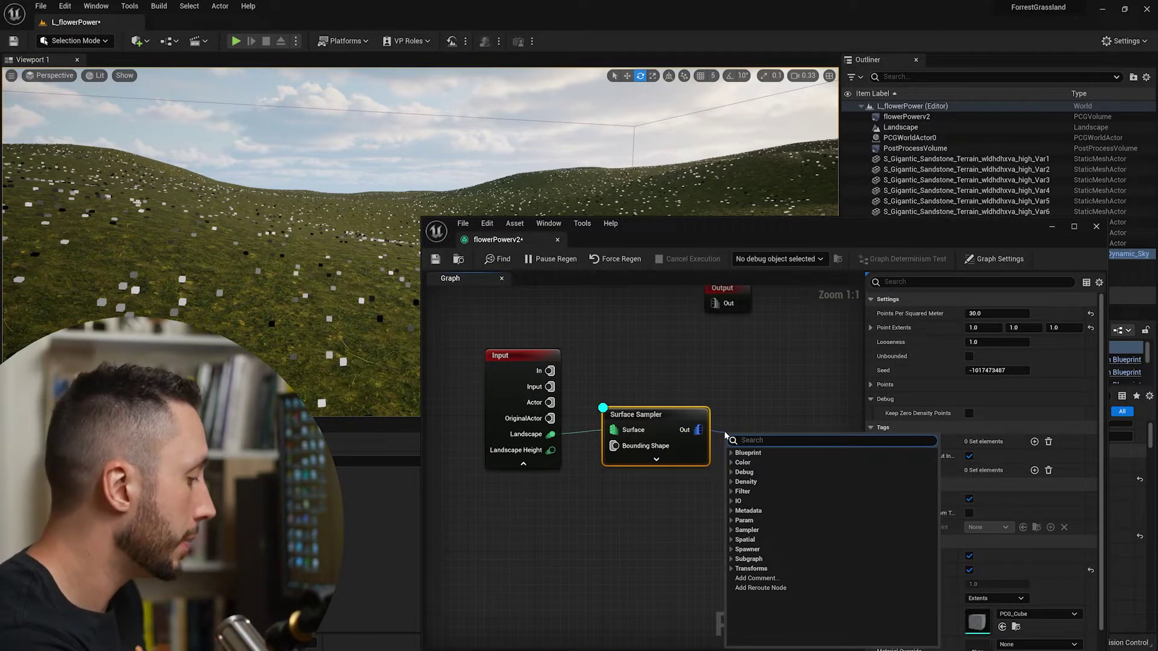
pyautogui.write('transform')
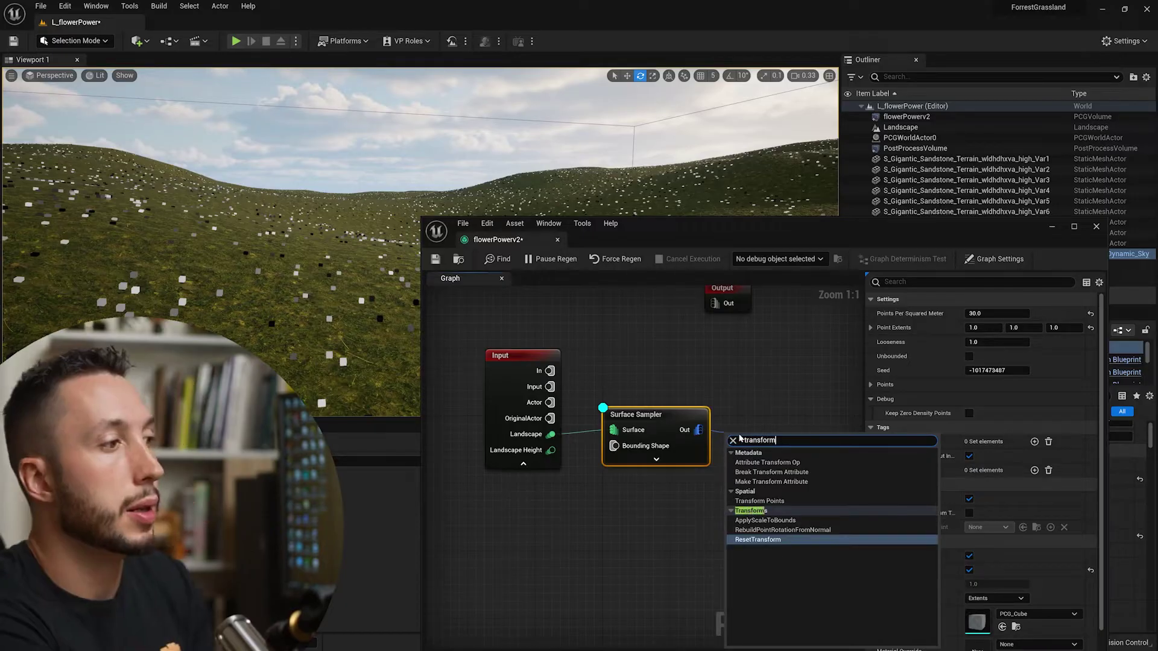
pyautogui.click(762, 503)
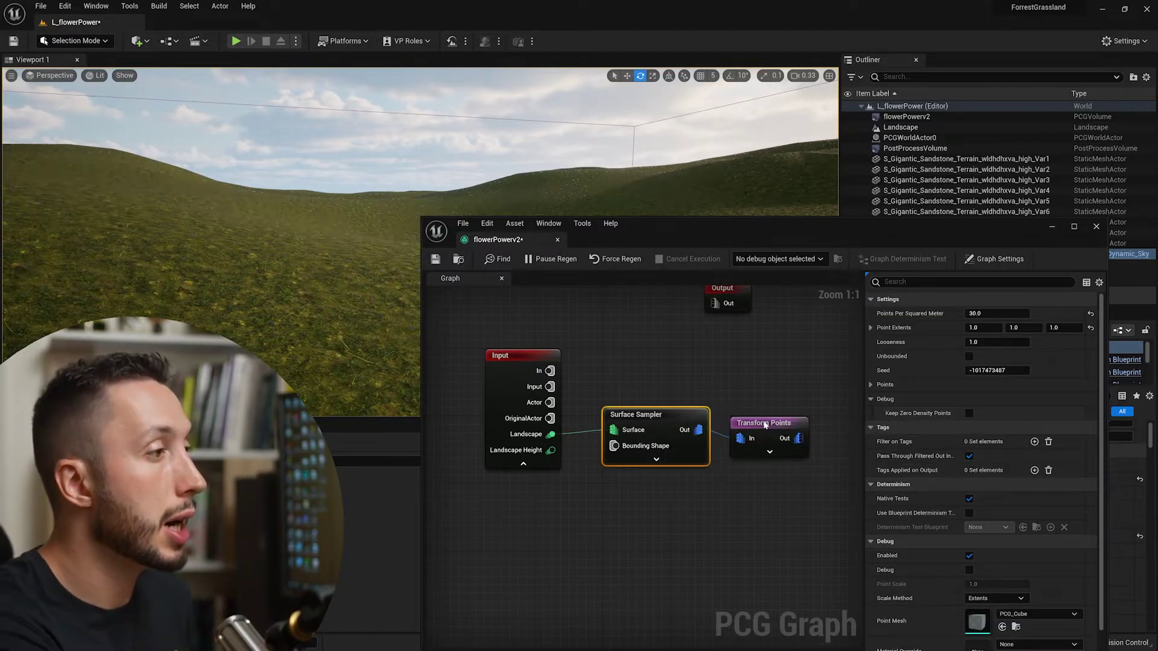
# Turn on the debug display for the Transform Points node and set its Rotation Max Z value to 360
pyautogui.click(763, 423)
pyautogui.moveTo(718, 233); pyautogui.dragTo(770, 114)
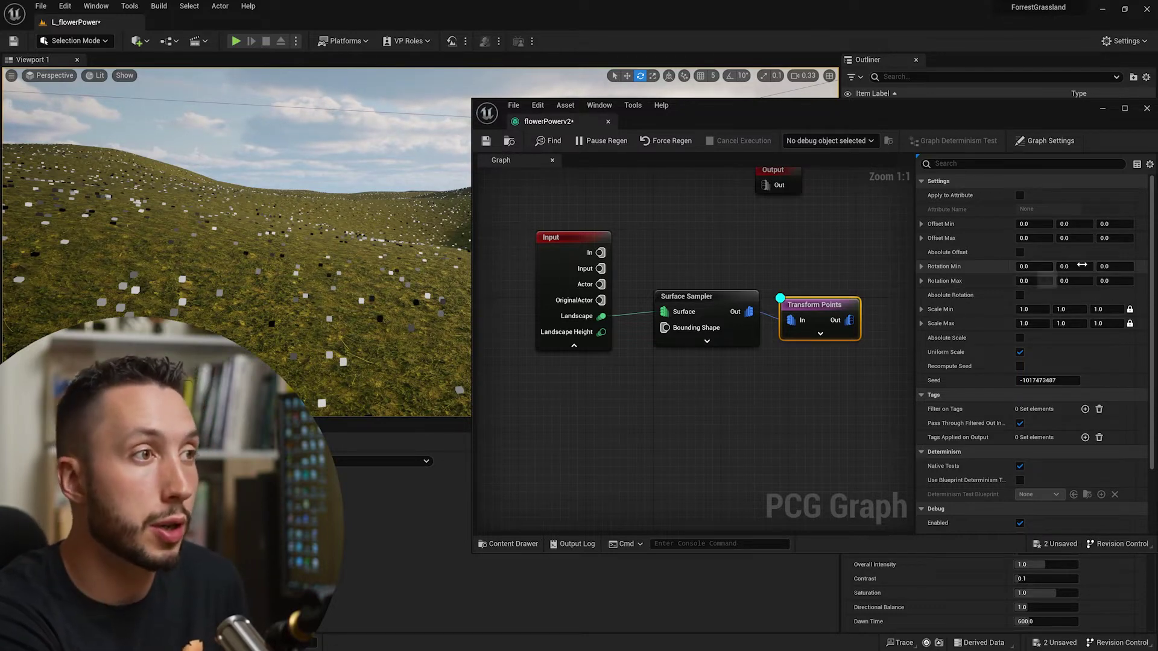
pyautogui.click(1110, 281)
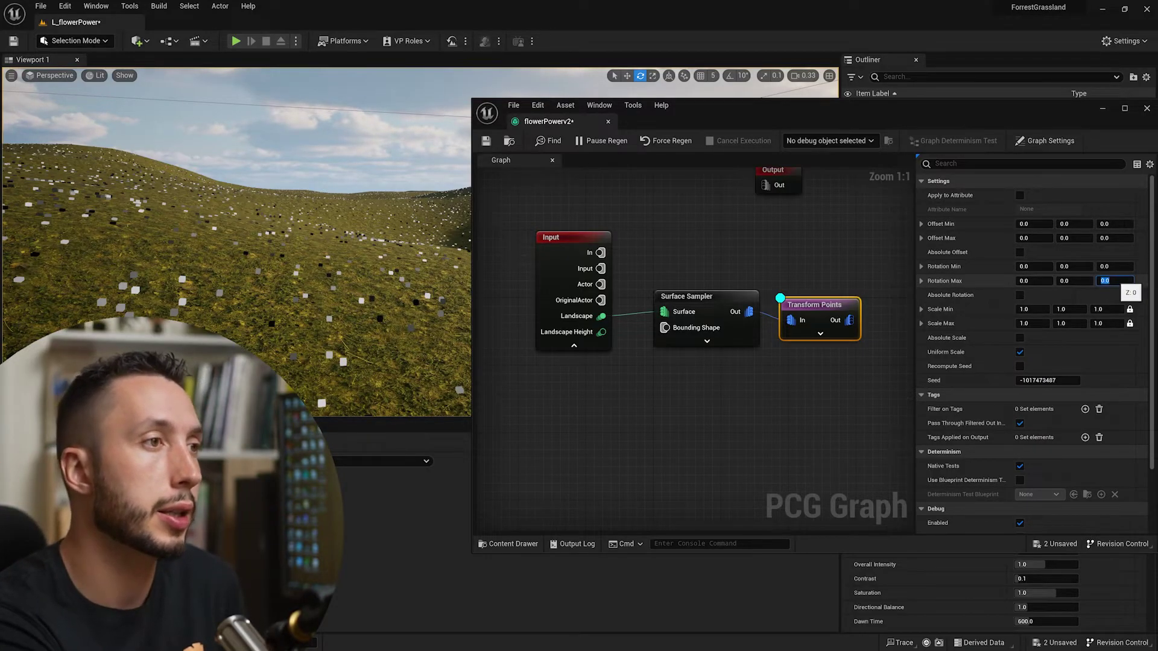
pyautogui.write('360')
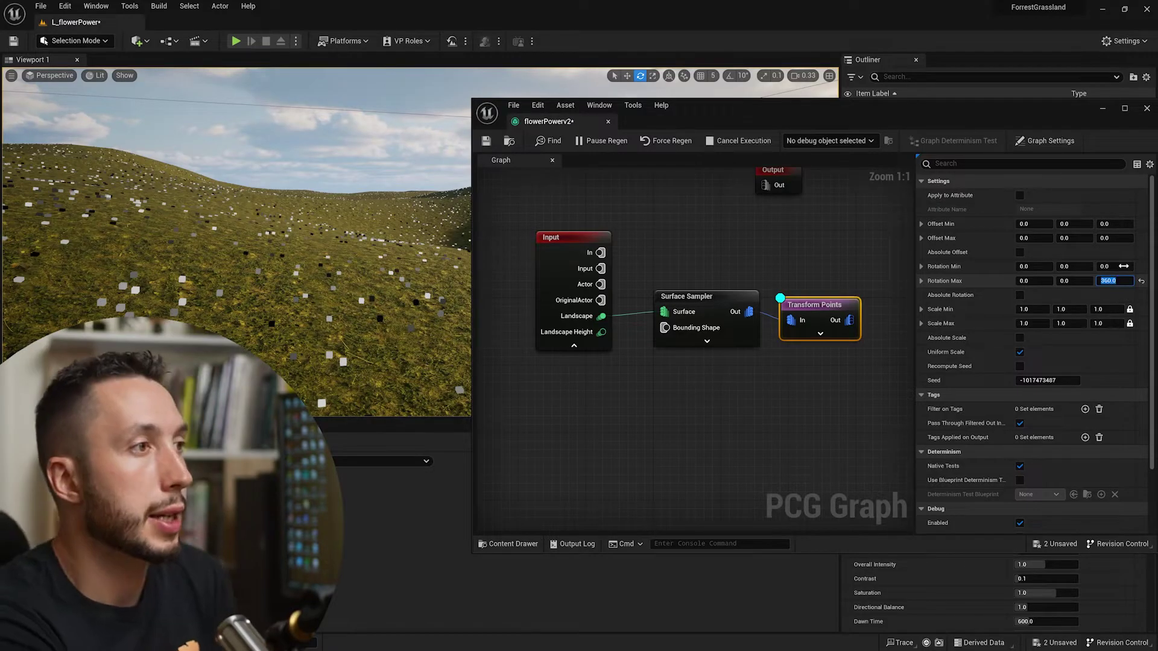
pyautogui.press('Return')
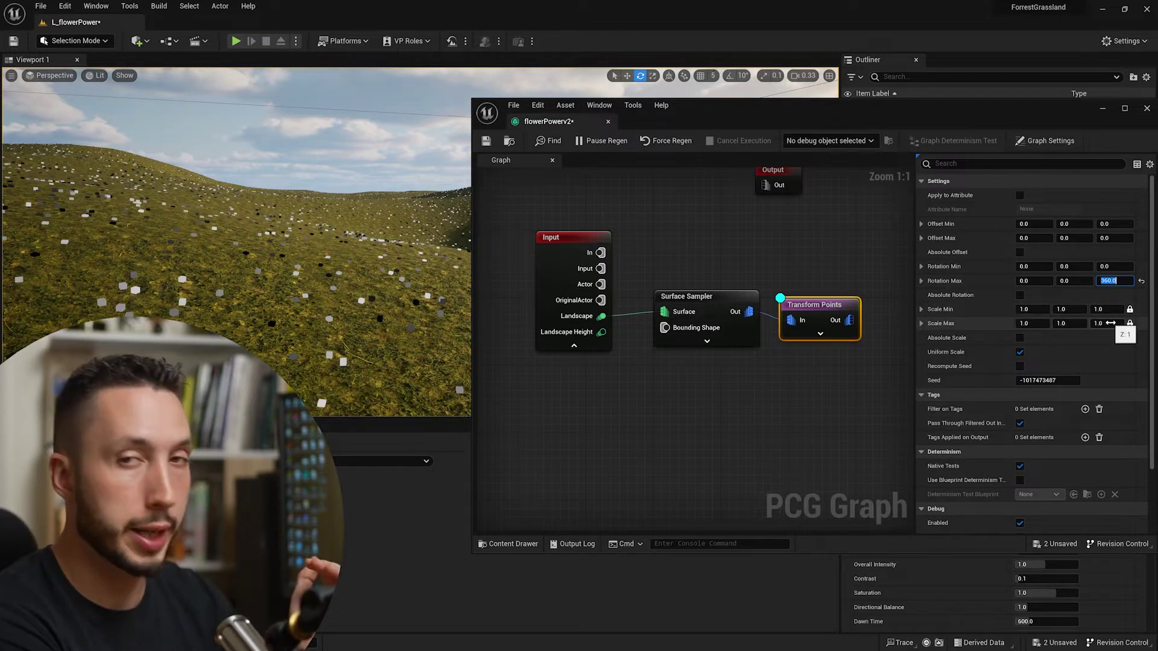
# Set the Transform Points node's Scale Max to 3.0 on all three axes
pyautogui.click(1109, 323)
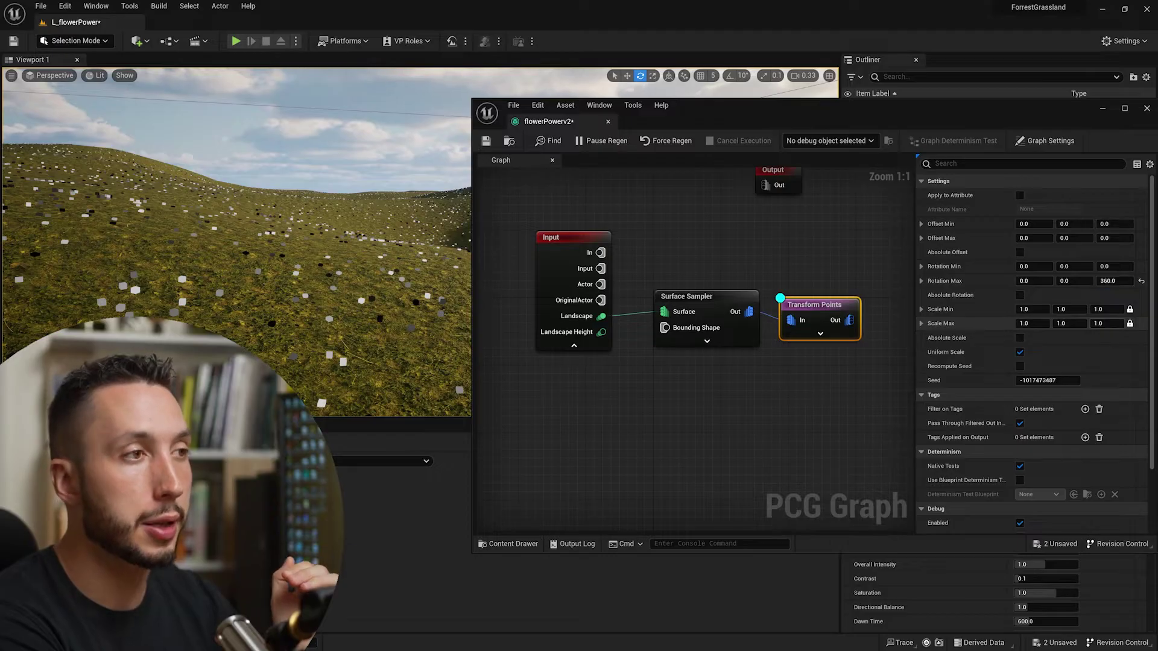
pyautogui.write('3')
pyautogui.press('Return')
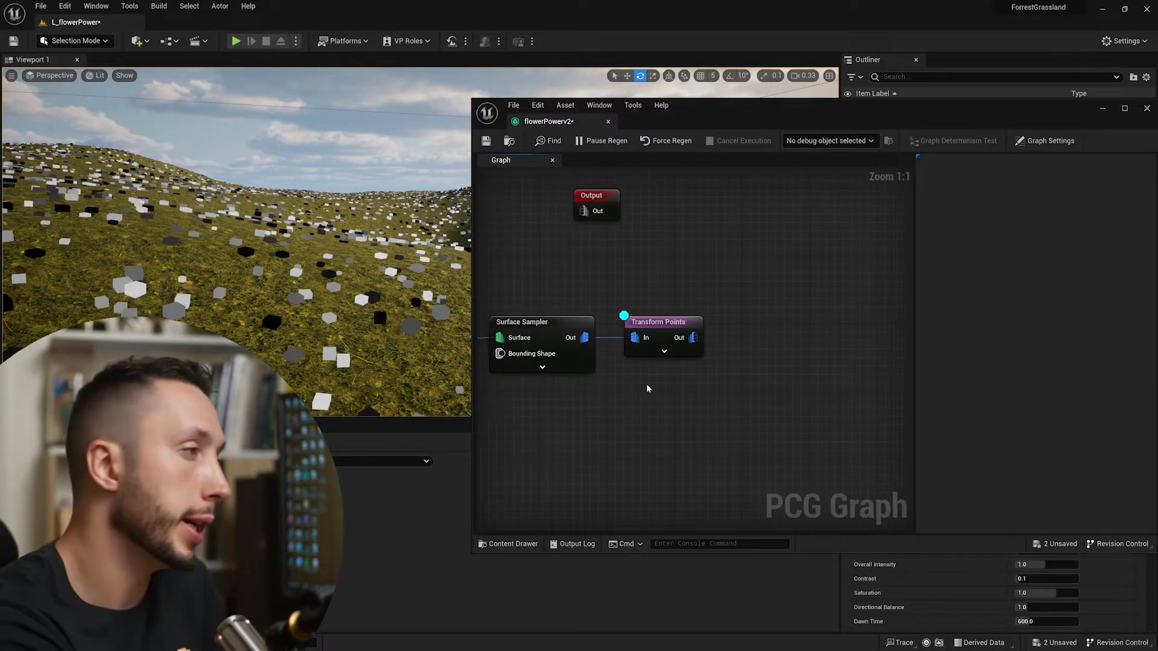
# Connect a new Static Mesh Spawner node to the Transform Points output
pyautogui.moveTo(693, 337); pyautogui.dragTo(718, 344)
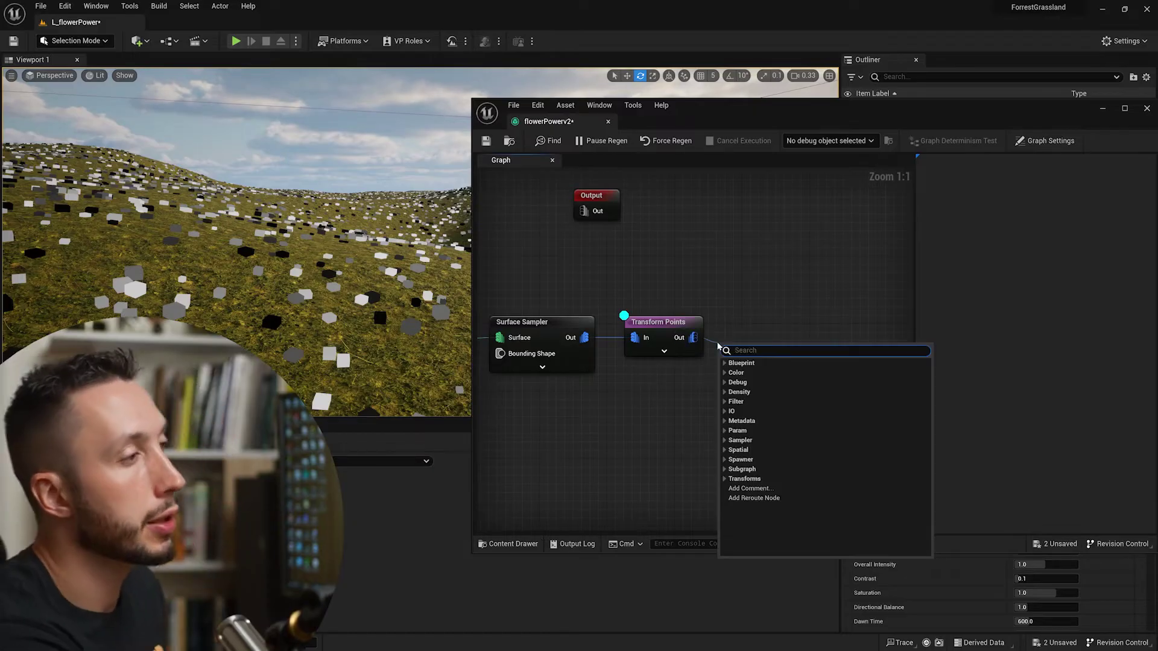
pyautogui.write('static')
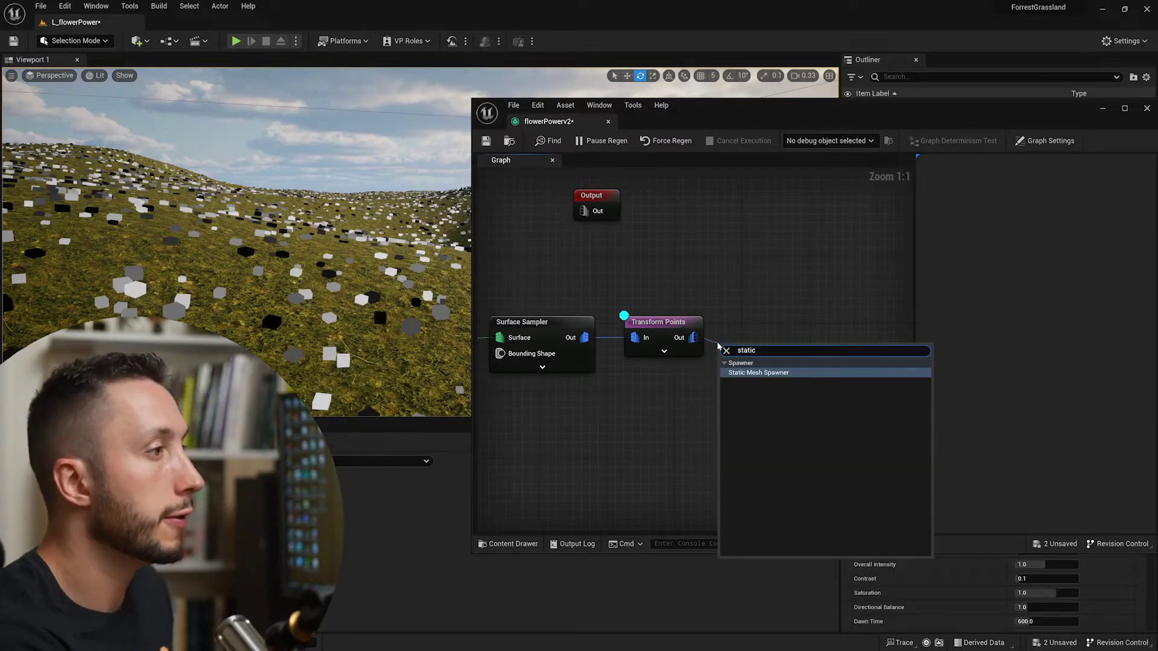
pyautogui.click(760, 373)
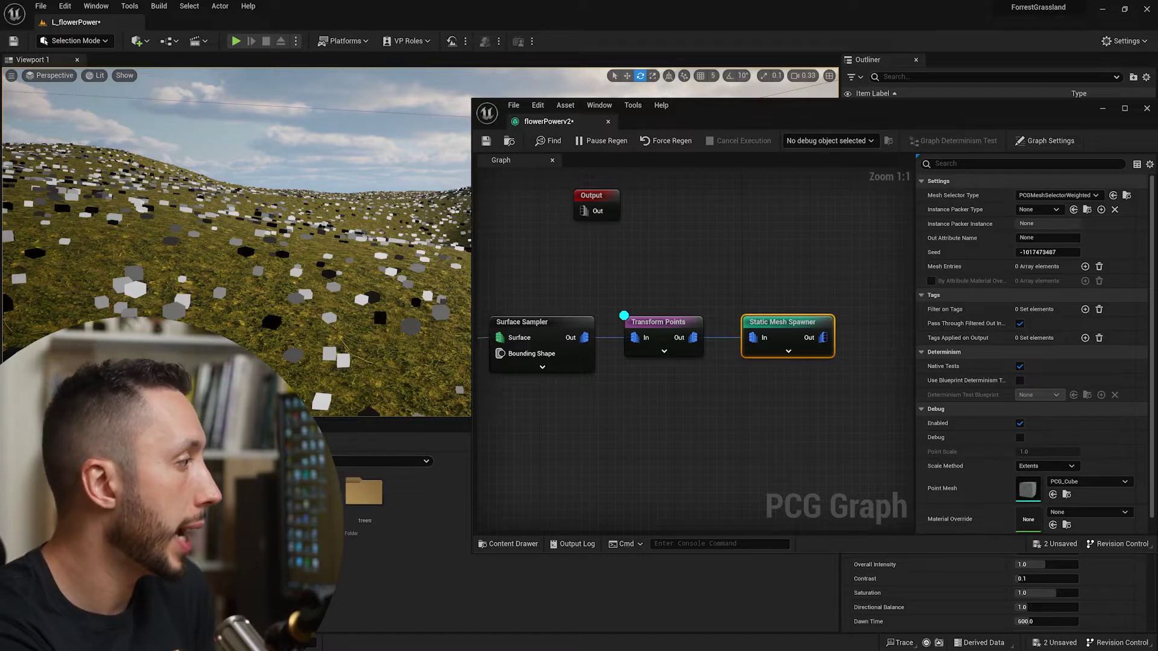
# Open the grass asset folder and add two mesh entries to the Static Mesh Spawner
pyautogui.doubleClick(363, 500)
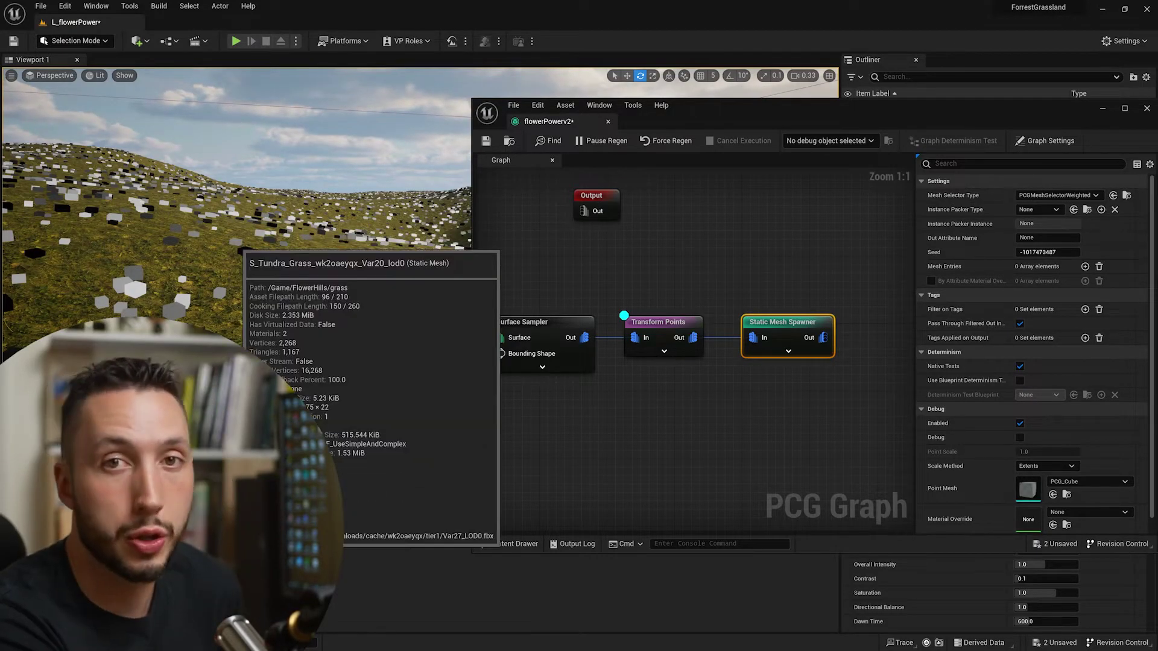
pyautogui.moveTo(837, 432); pyautogui.dragTo(783, 414, button='right')
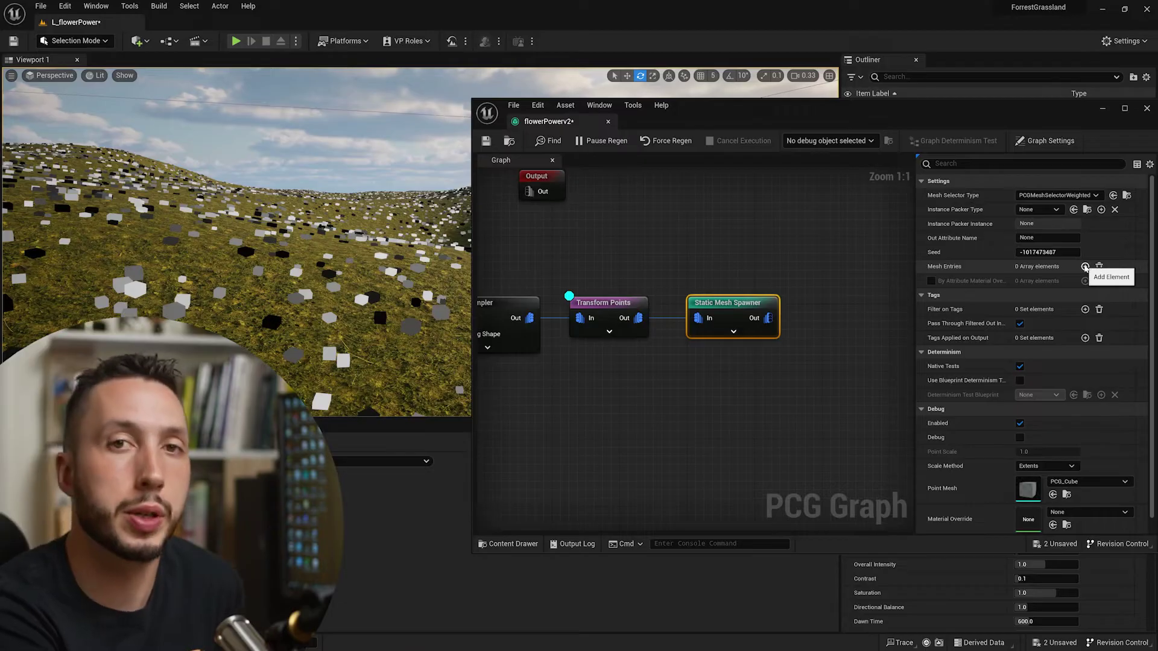
pyautogui.click(1085, 267)
pyautogui.click(1085, 267)
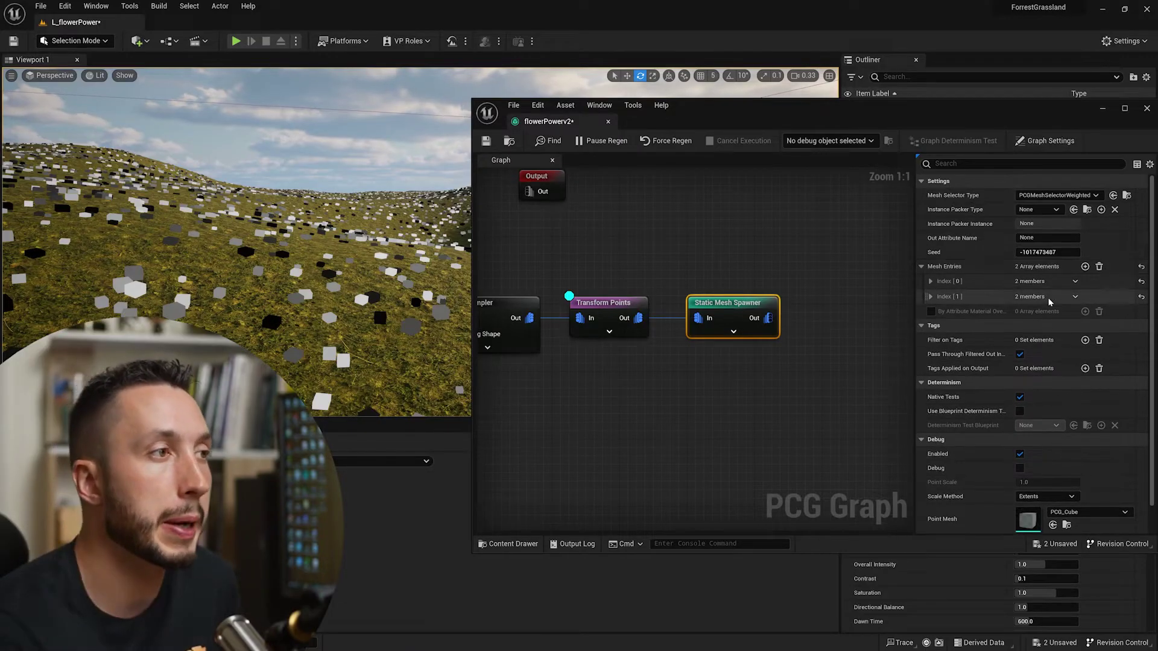
# Assign S_Tundra_Grass_wk2oaeyqx_Var20_lod0 as the static mesh of the spawner's first mesh entry
pyautogui.click(930, 282)
pyautogui.click(938, 297)
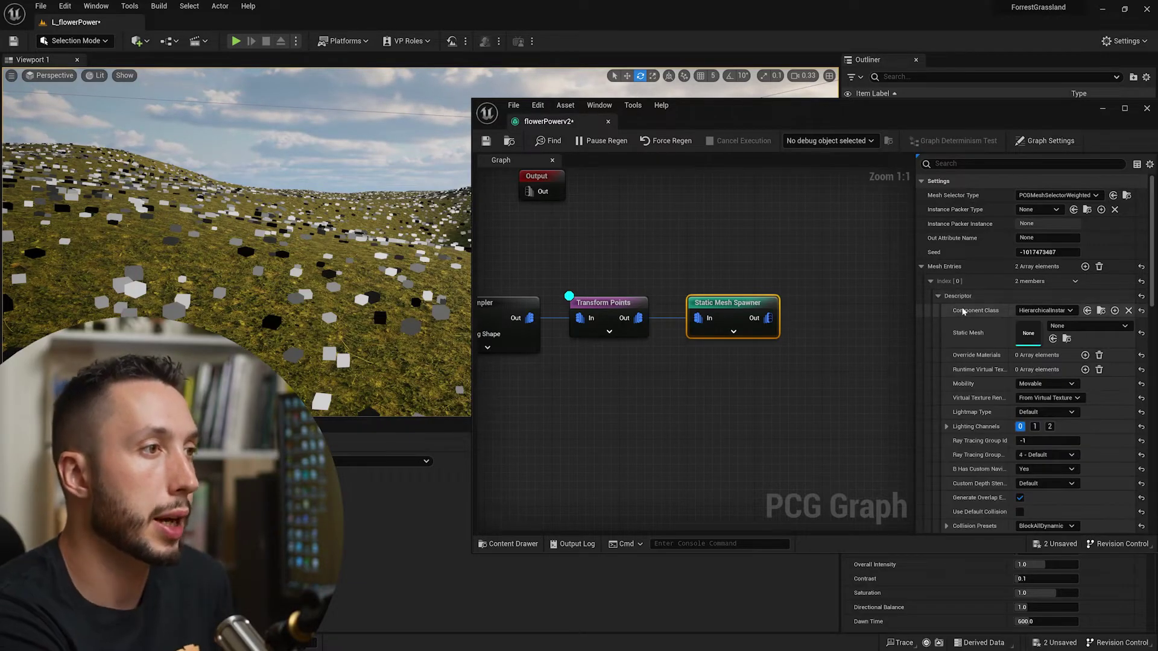
pyautogui.moveTo(764, 353); pyautogui.dragTo(1033, 329)
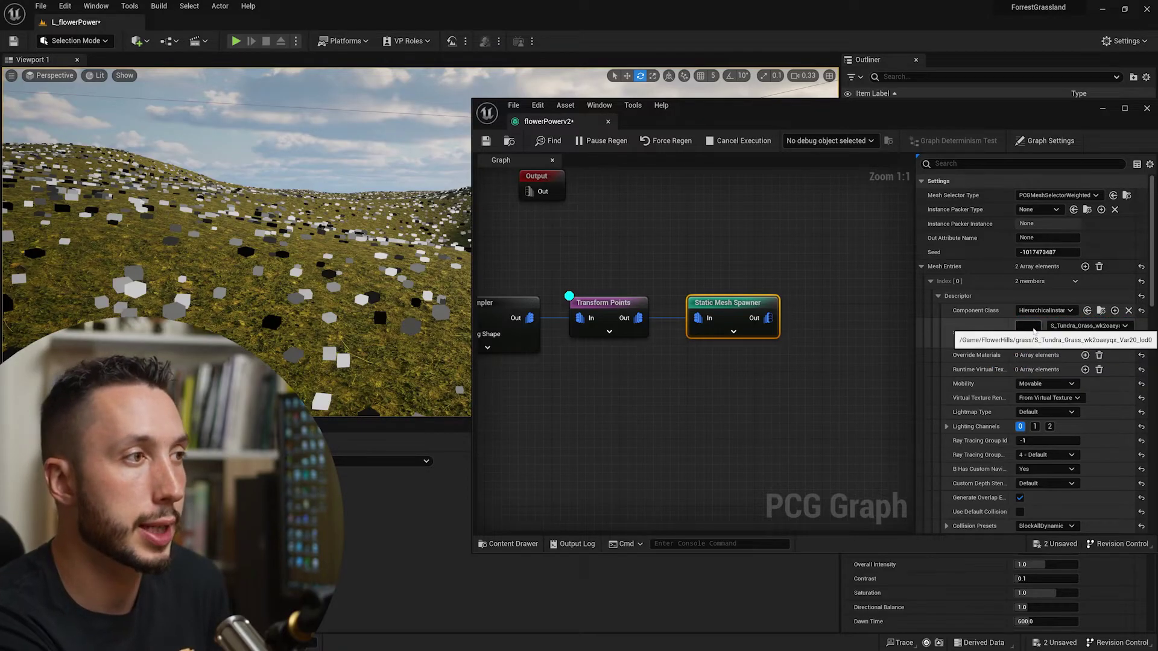
# Assign another grass mesh from the folder to the spawner's second mesh entry
pyautogui.click(939, 296)
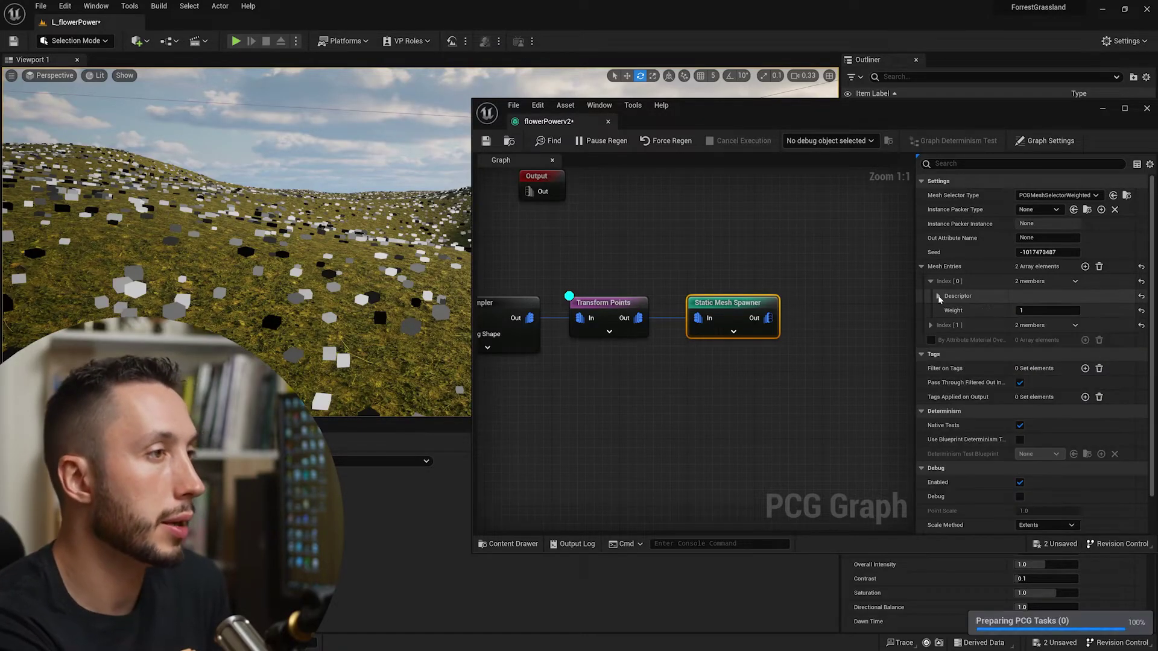
pyautogui.click(931, 326)
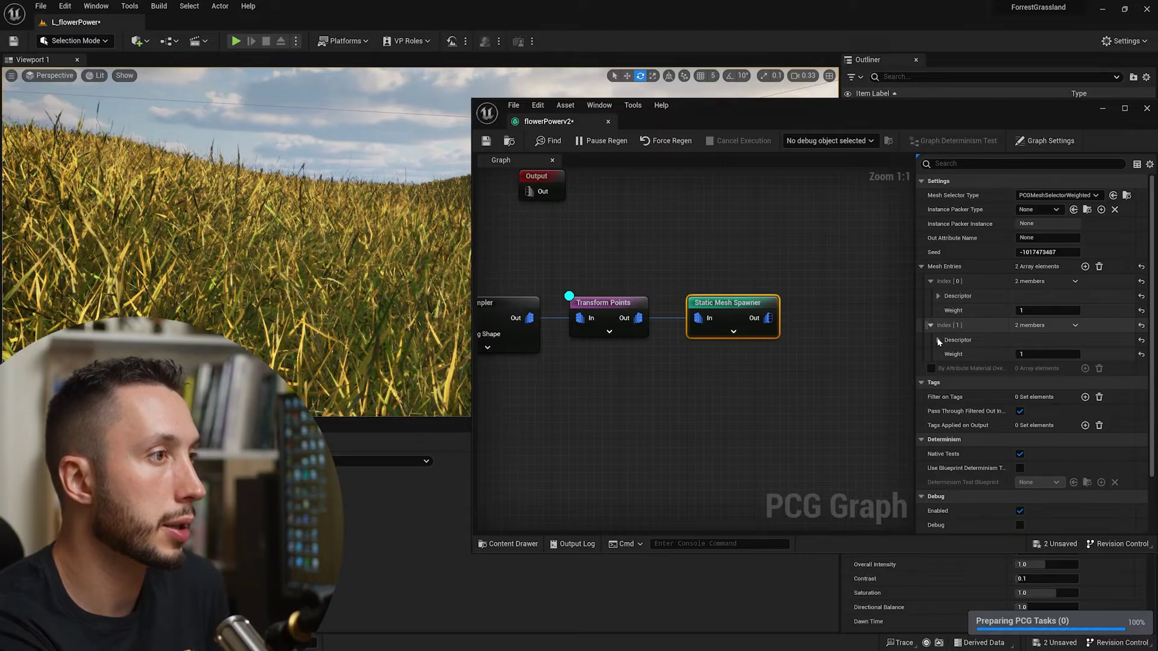
pyautogui.click(938, 341)
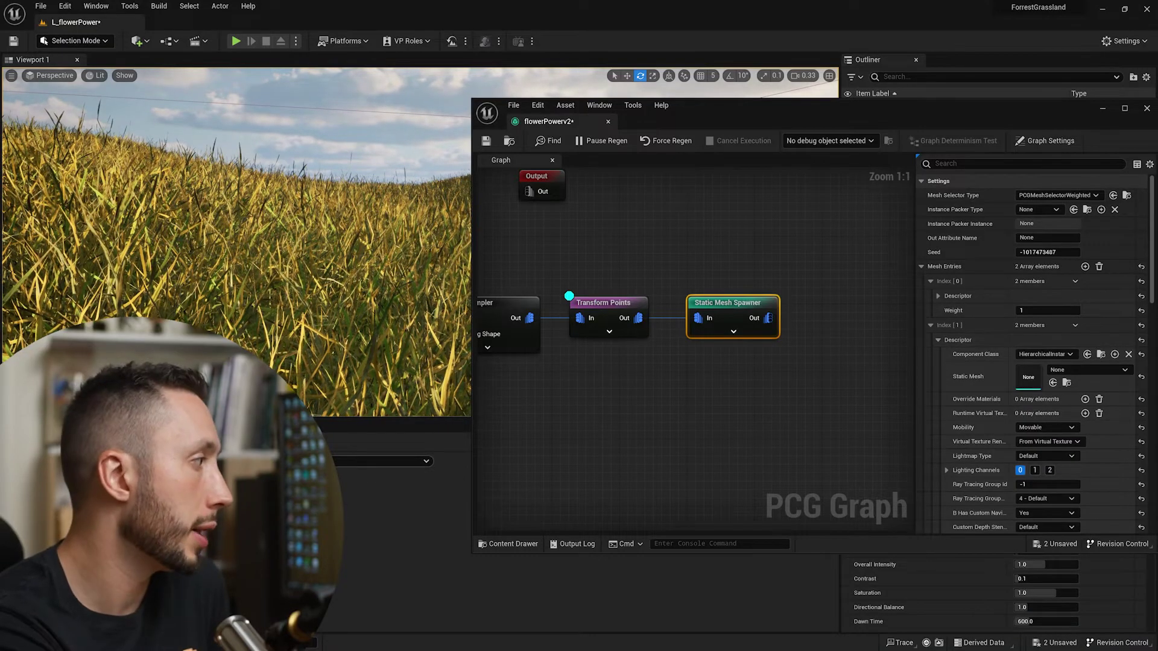
pyautogui.moveTo(979, 384); pyautogui.dragTo(1029, 374)
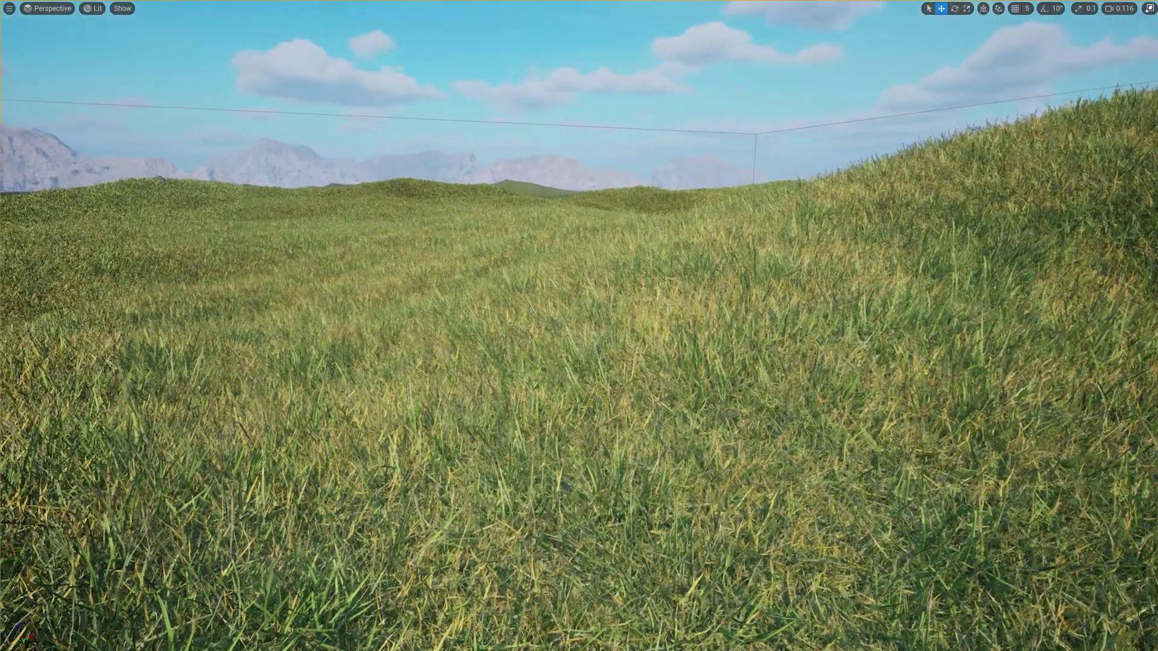
# Inspect the grass across the hills, and move the Transform Points and Static Mesh Spawner nodes away from the Surface Sampler
pyautogui.moveTo(101, 325); pyautogui.dragTo(51, 325, button='right')
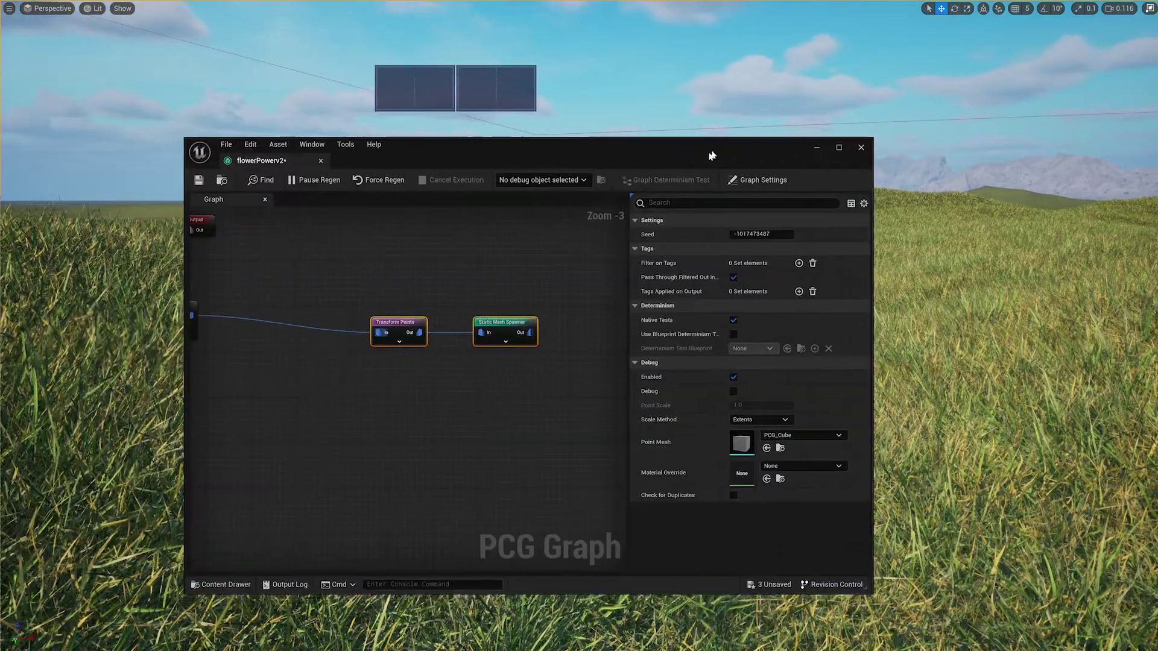
pyautogui.click(838, 147)
pyautogui.moveTo(225, 269); pyautogui.dragTo(389, 344, button='right')
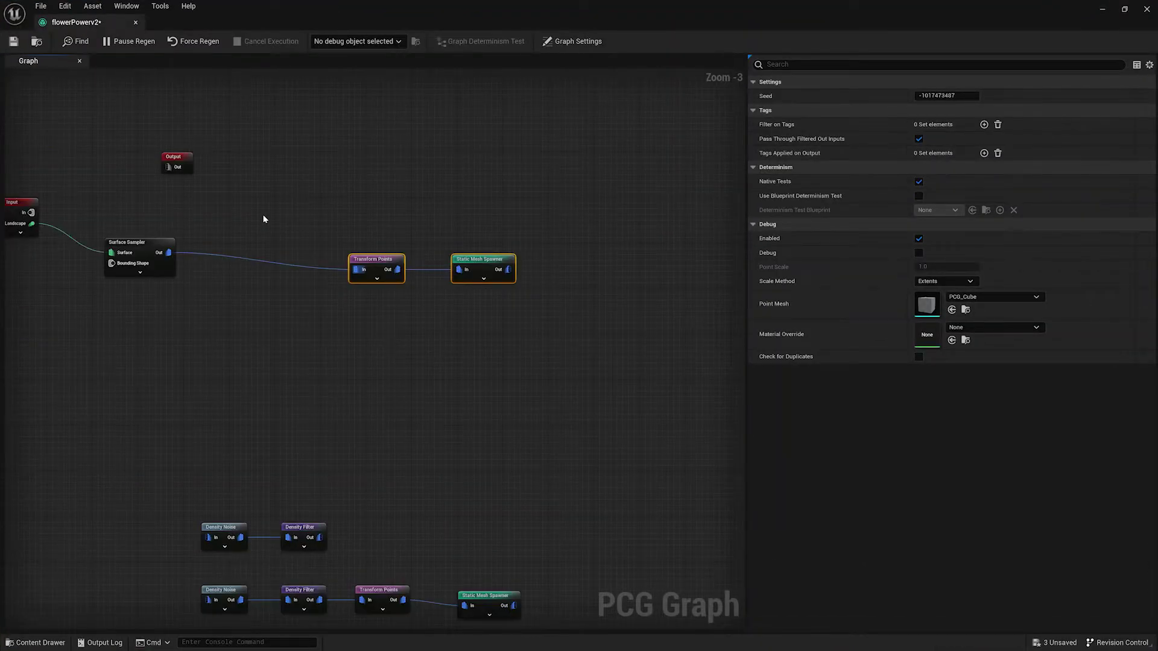
pyautogui.scroll(3, 270, 221)
pyautogui.moveTo(223, 227); pyautogui.dragTo(206, 193, button='right')
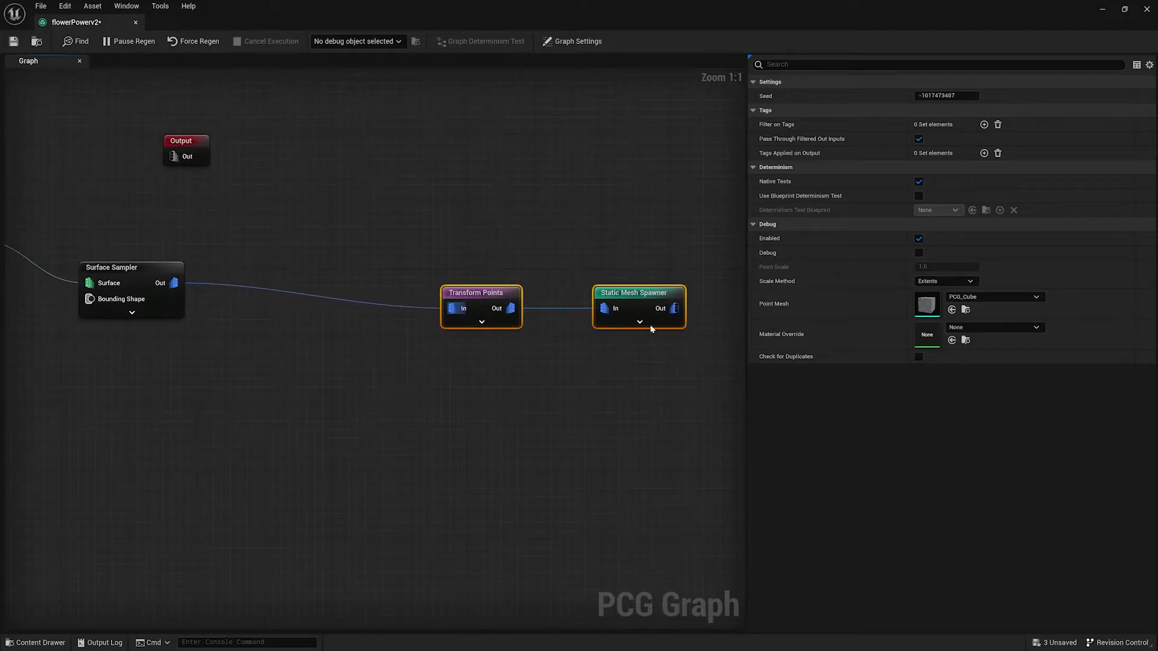
# Disable the Static Mesh Spawner node and turn on the Transform Points debug display
pyautogui.click(652, 282)
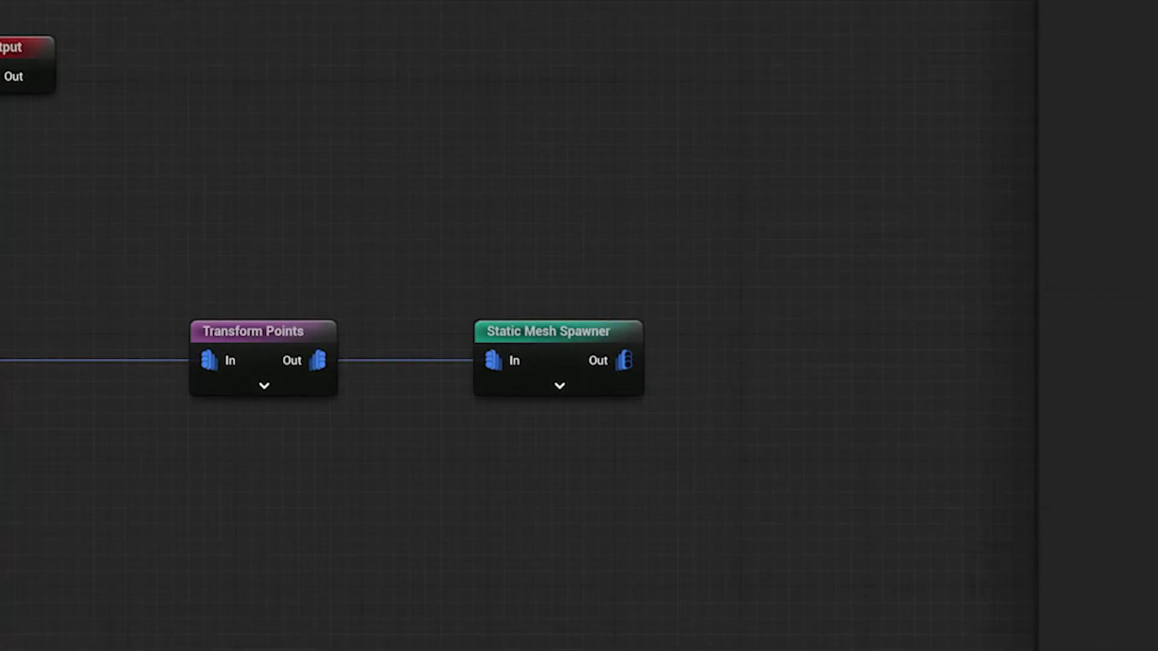
pyautogui.click(569, 337)
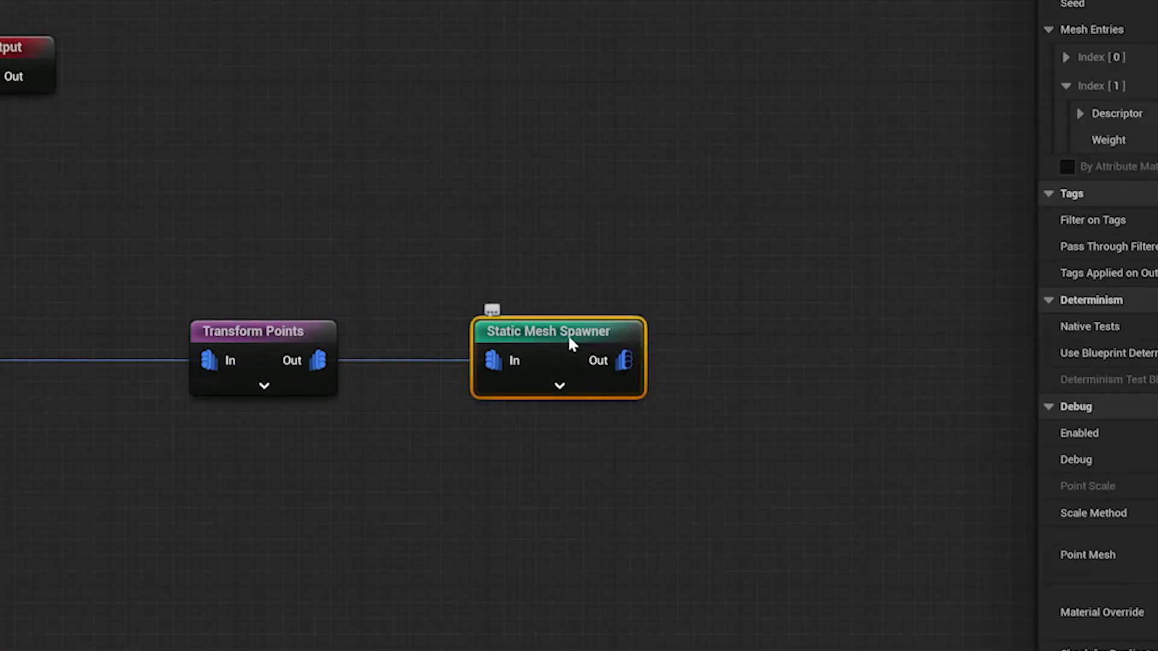
pyautogui.press('e')
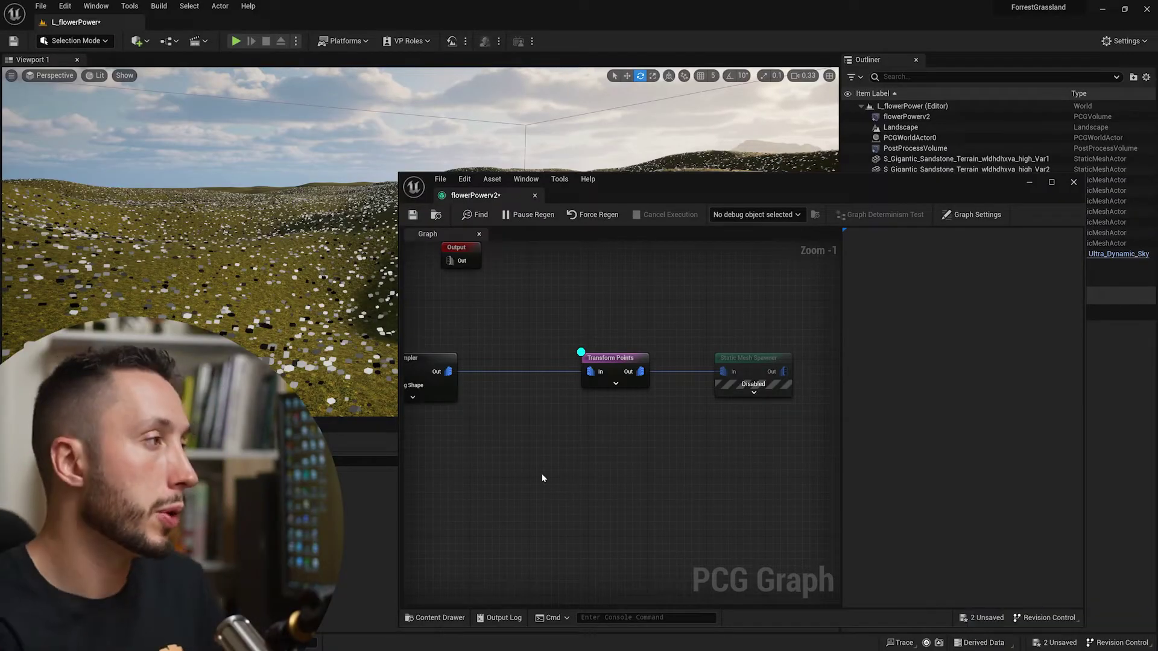
# Disconnect the Surface Sampler from Transform Points and shift the Transform Points and Static Mesh Spawner nodes farther along to make room
pyautogui.moveTo(437, 381); pyautogui.dragTo(489, 344, button='right')
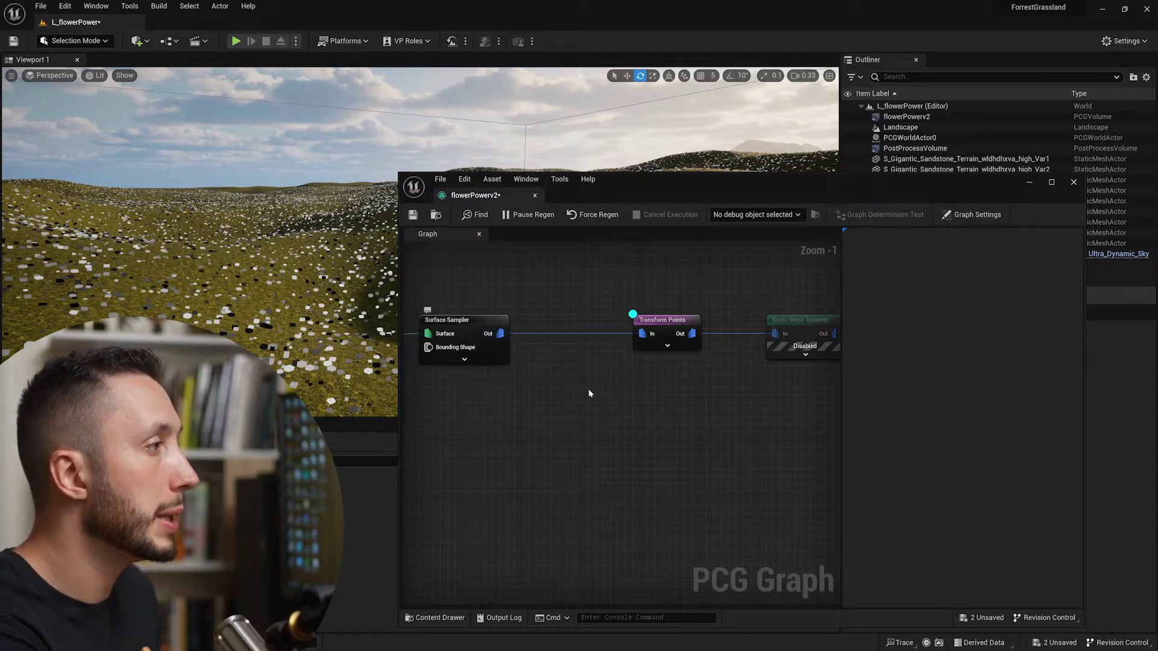
pyautogui.keyDown('alt'); pyautogui.click(500, 335); pyautogui.keyUp('alt')
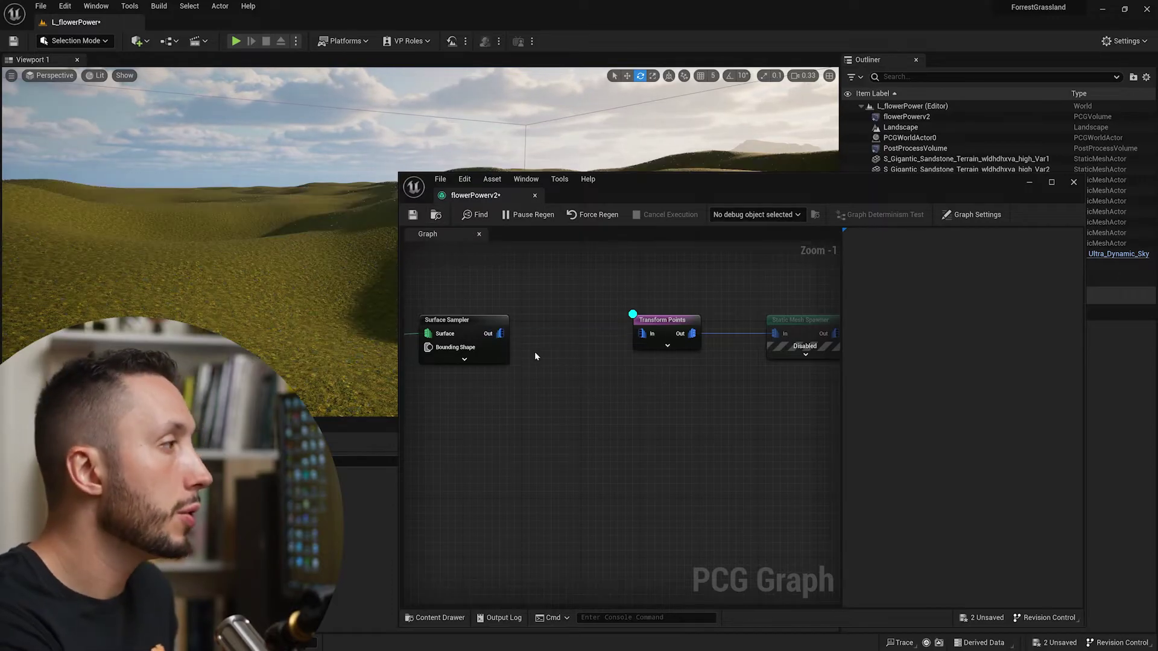
pyautogui.moveTo(659, 360); pyautogui.dragTo(619, 362, button='right')
pyautogui.scroll(-2, 468, 322)
pyautogui.moveTo(621, 331); pyautogui.dragTo(711, 325)
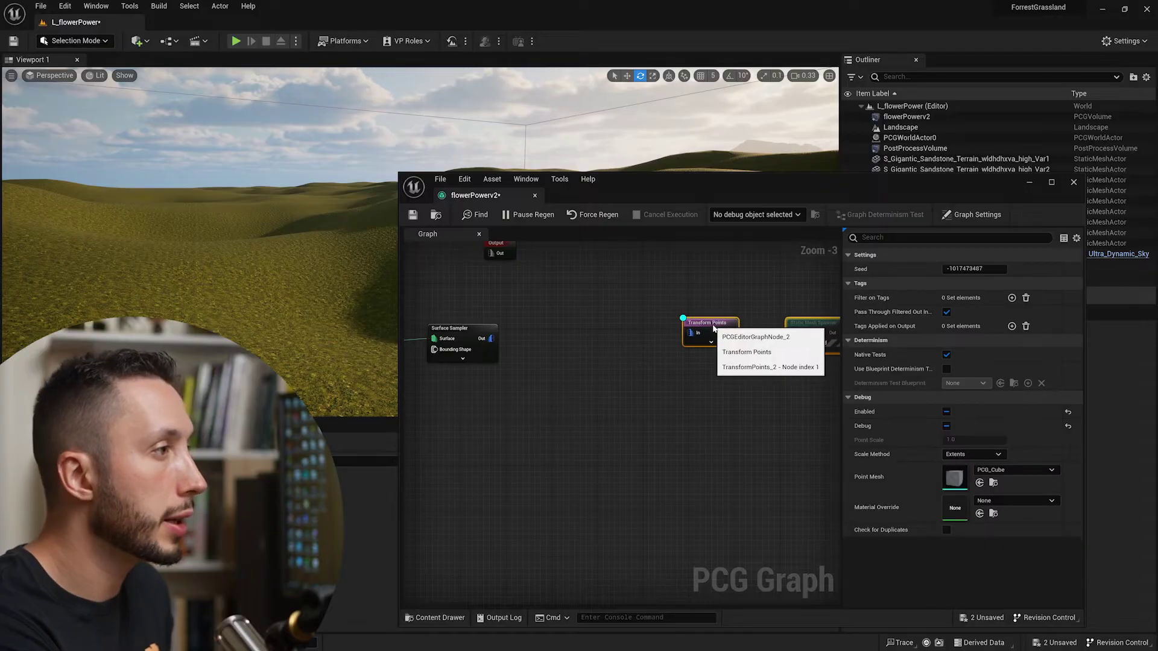
pyautogui.moveTo(631, 360); pyautogui.dragTo(587, 358, button='right')
# Connect a new Density Noise node to the Surface Sampler's output
pyautogui.moveTo(447, 336); pyautogui.dragTo(508, 339)
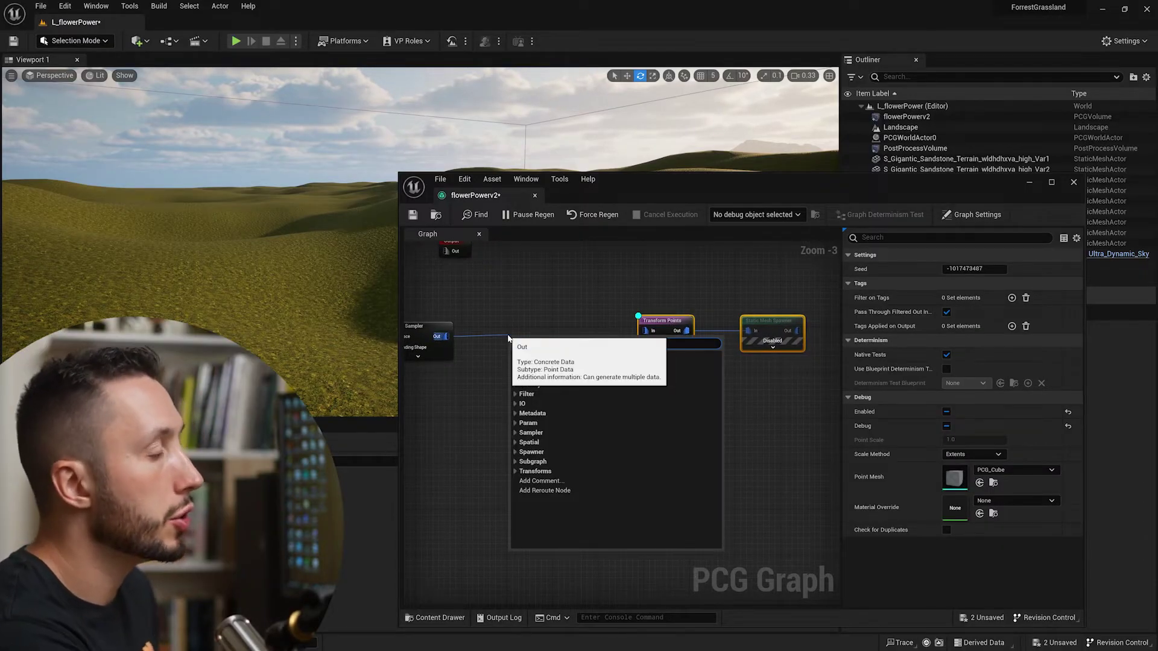
pyautogui.write('densi')
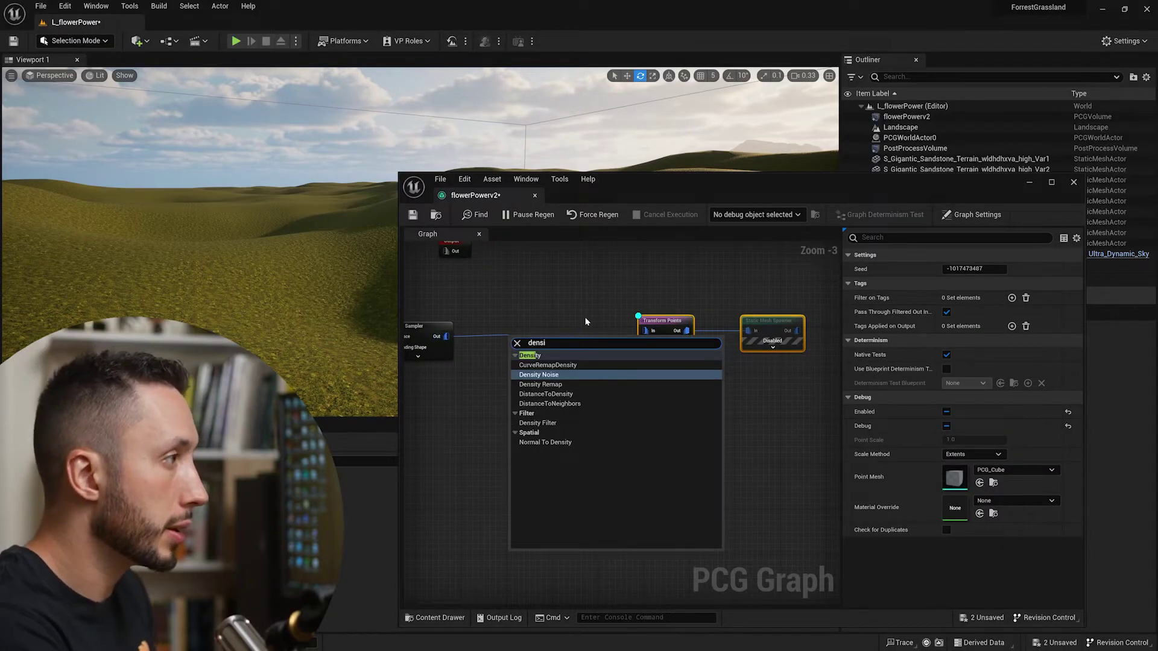
pyautogui.press('Return')
# Switch the debug display from Transform Points to the Density Noise node and inspect the points in the viewport
pyautogui.click(690, 325)
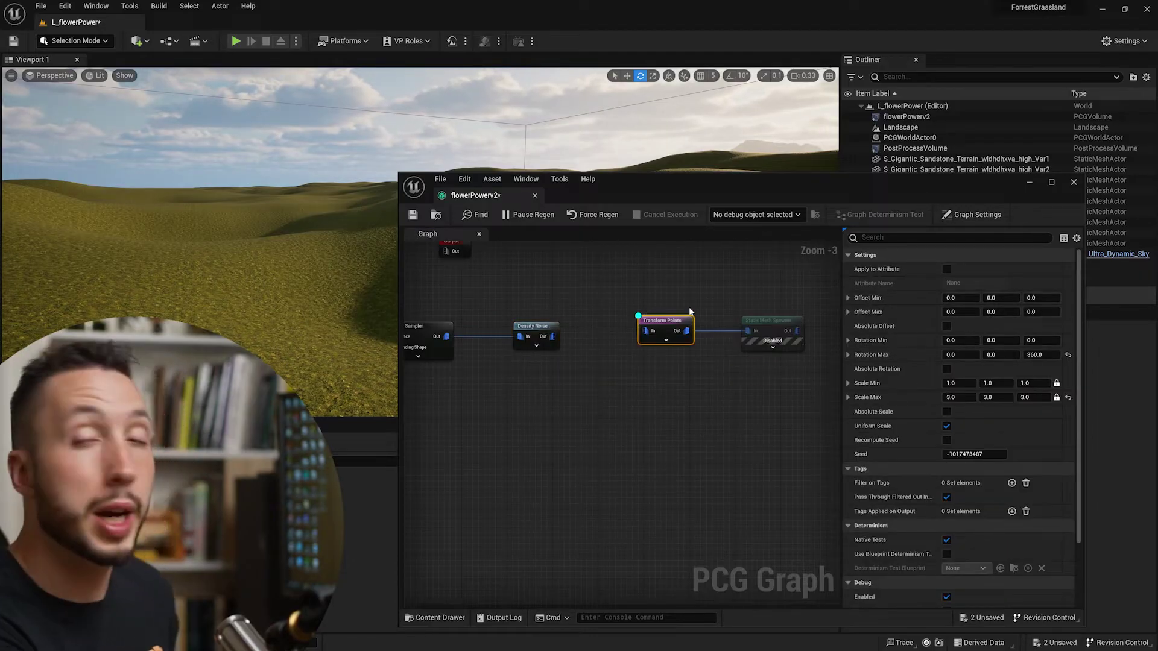
pyautogui.click(522, 323)
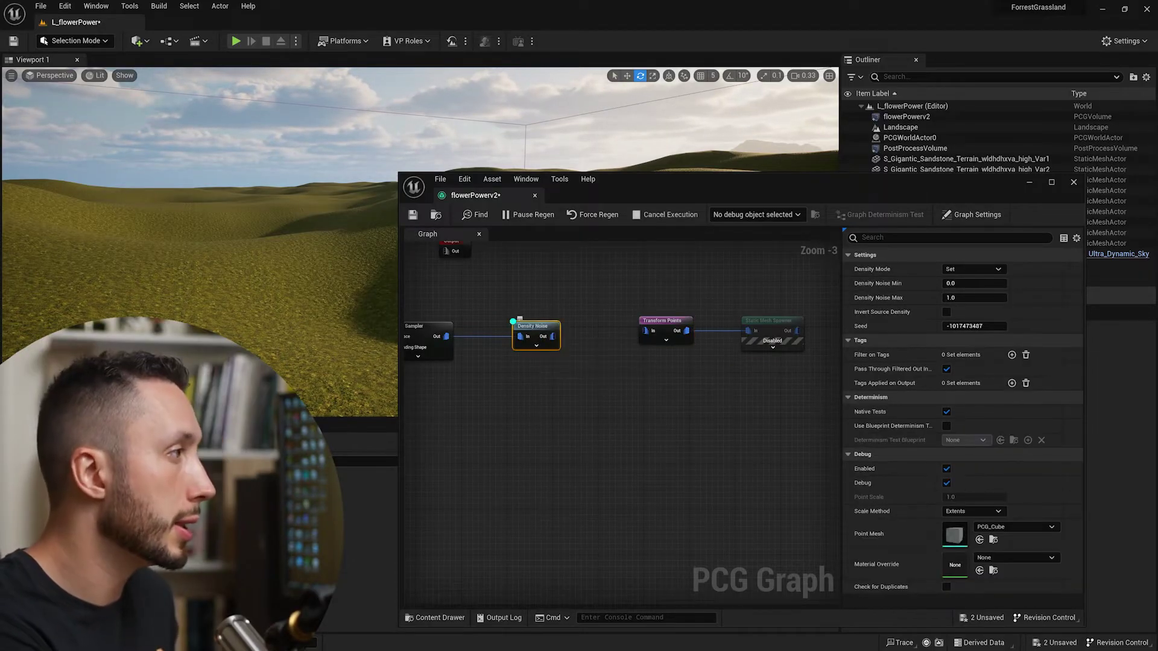
pyautogui.moveTo(292, 294)
pyautogui.mouseDown(button='right')
pyautogui.moveTo(293, 386)
pyautogui.moveTo(277, 295)
pyautogui.mouseUp(button='right')
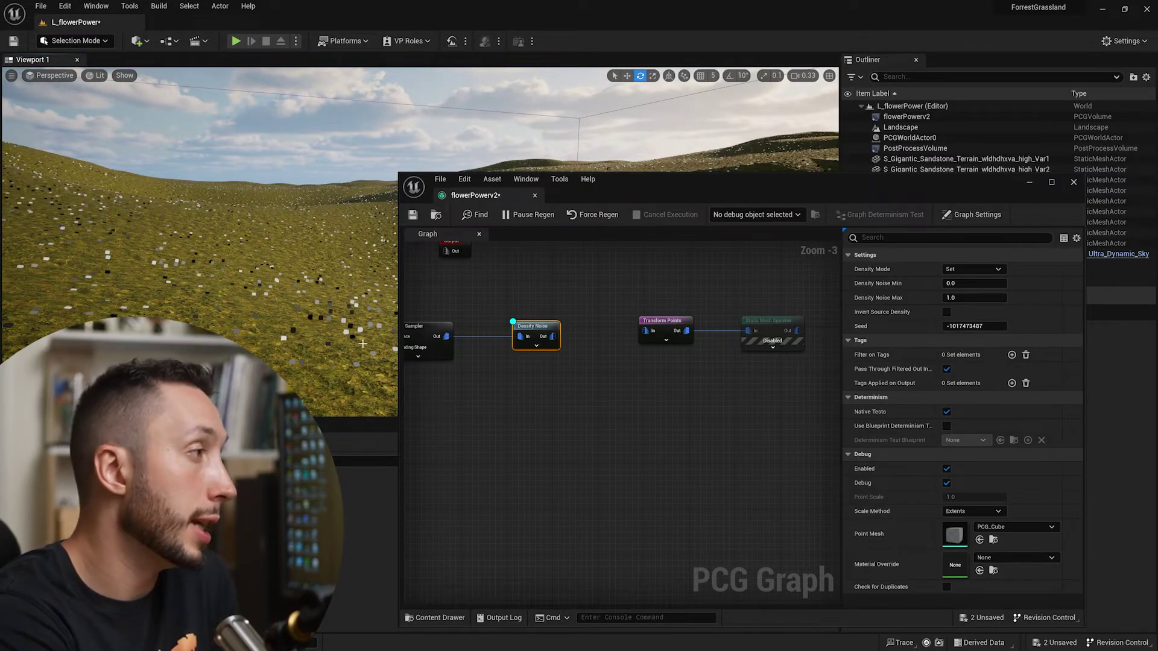
# Move the Density Noise node closer to the Surface Sampler and connect a new Density Filter node to its output
pyautogui.moveTo(541, 330); pyautogui.dragTo(530, 332)
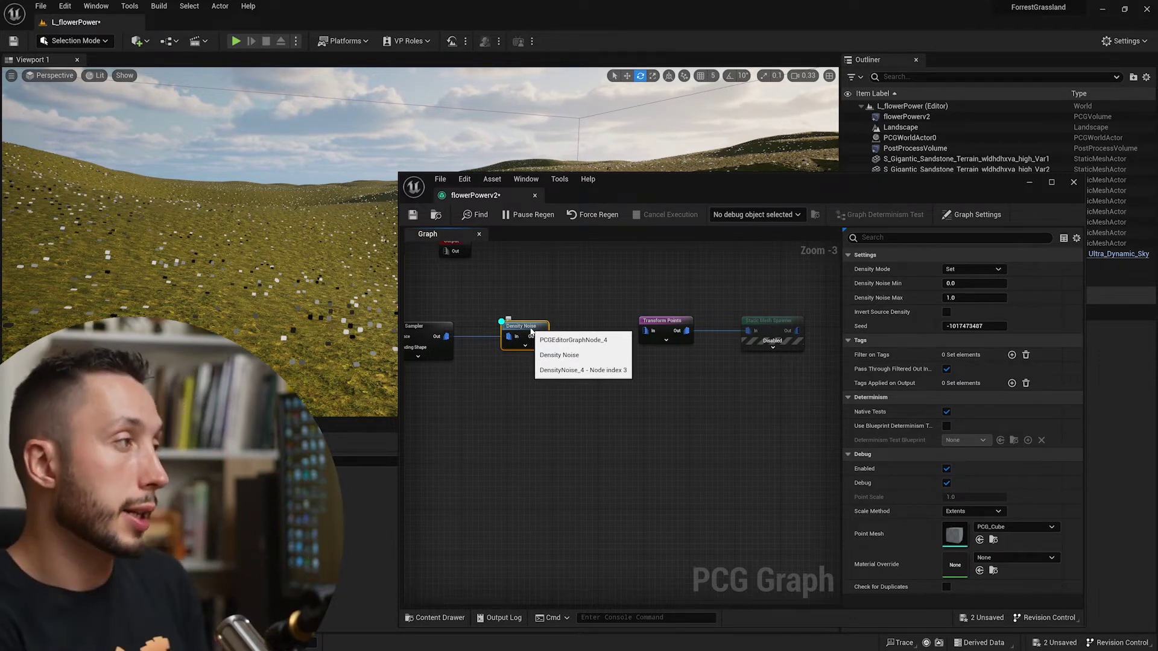
pyautogui.moveTo(540, 336); pyautogui.dragTo(576, 343)
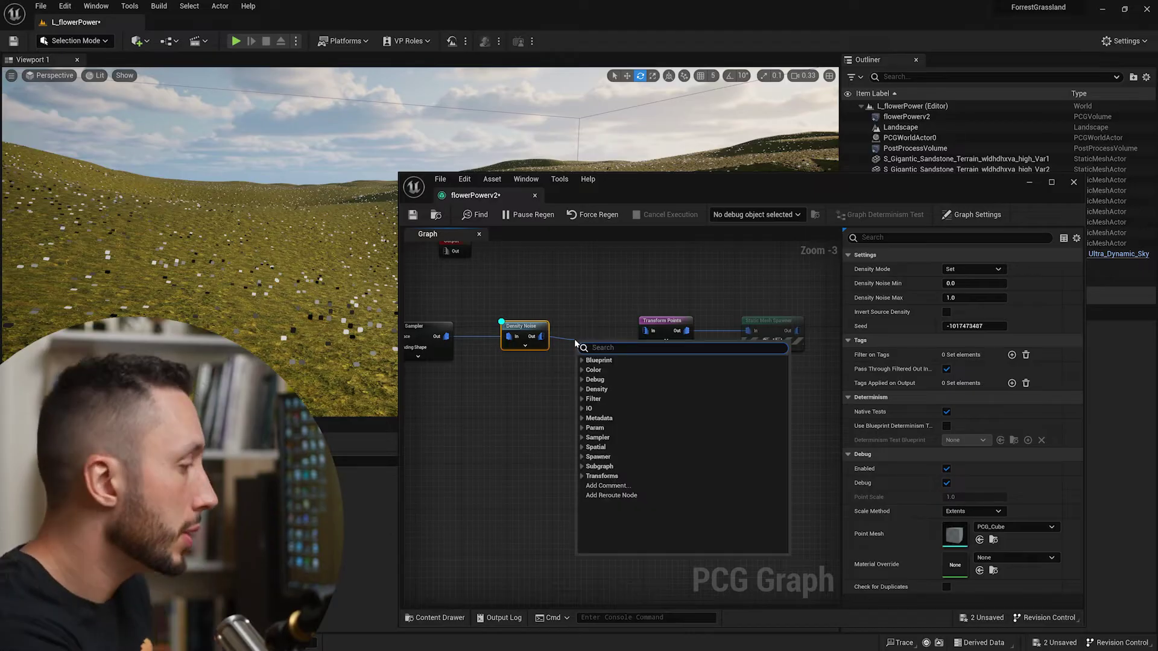
pyautogui.write('den')
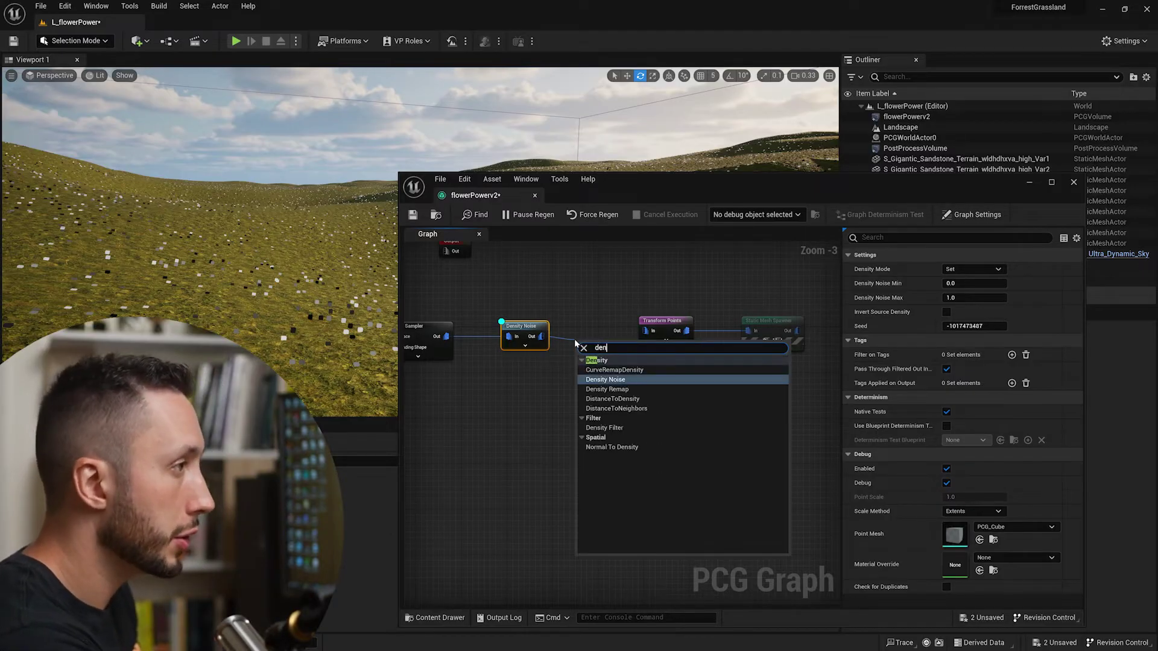
pyautogui.click(604, 428)
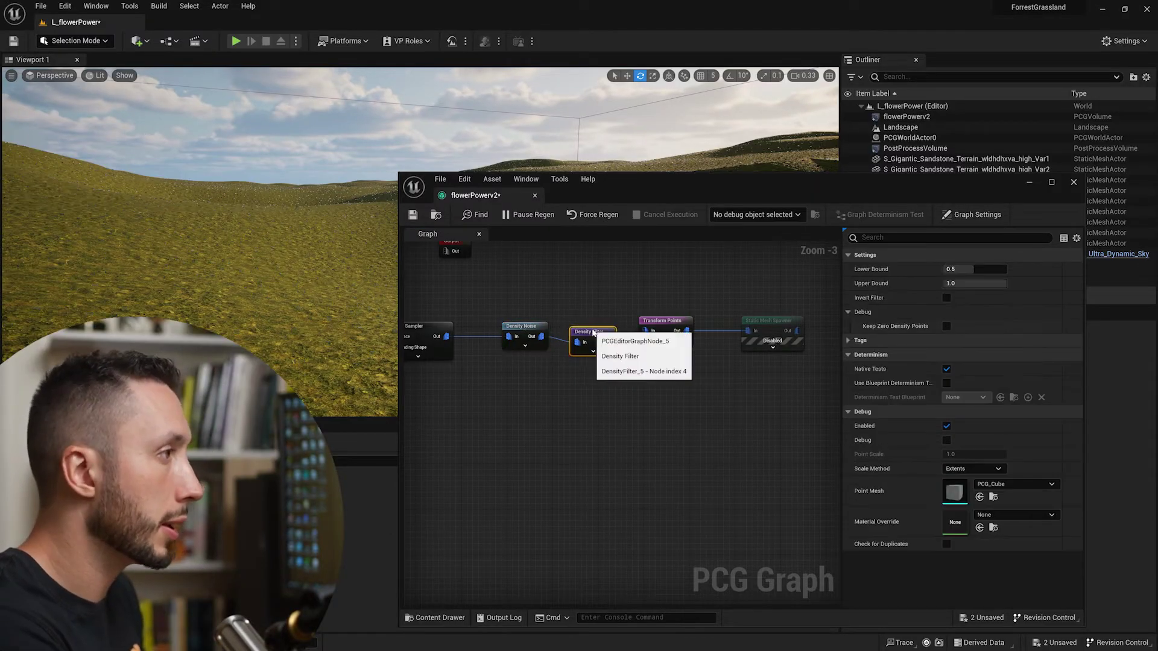
# Enable the debug display on the Density Filter and set its Lower Bound to about 0.517 and Upper Bound to about 0.762
pyautogui.doubleClick(588, 331)
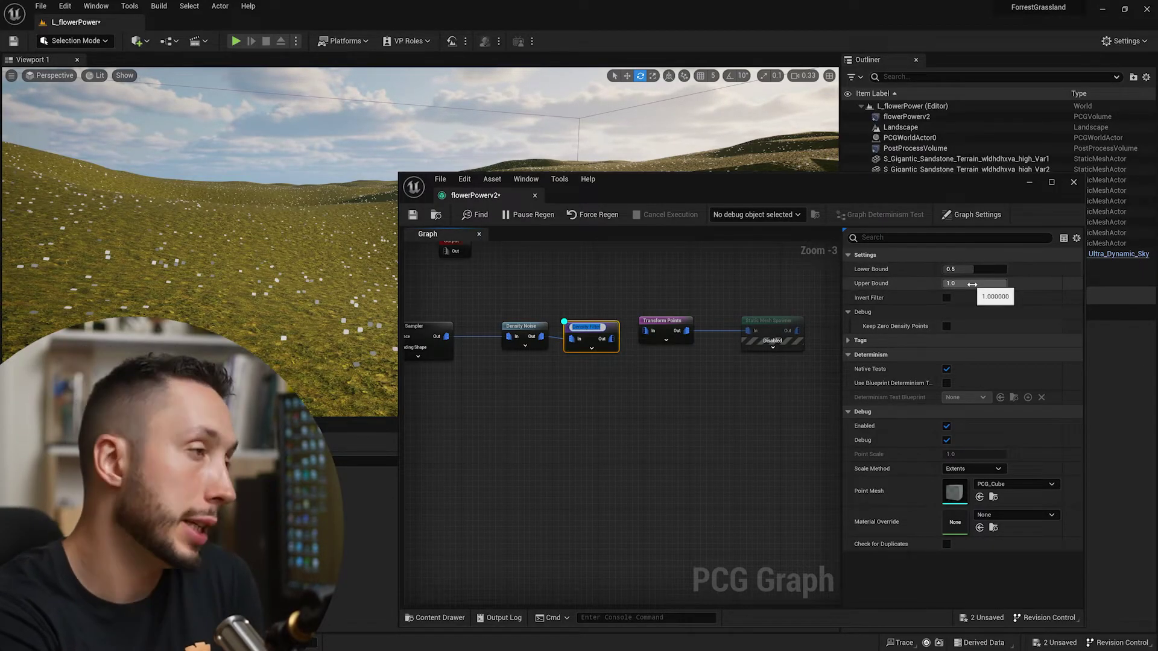
pyautogui.moveTo(975, 283)
pyautogui.mouseDown()
pyautogui.moveTo(959, 283)
pyautogui.moveTo(959, 269)
pyautogui.moveTo(988, 284)
pyautogui.mouseUp()
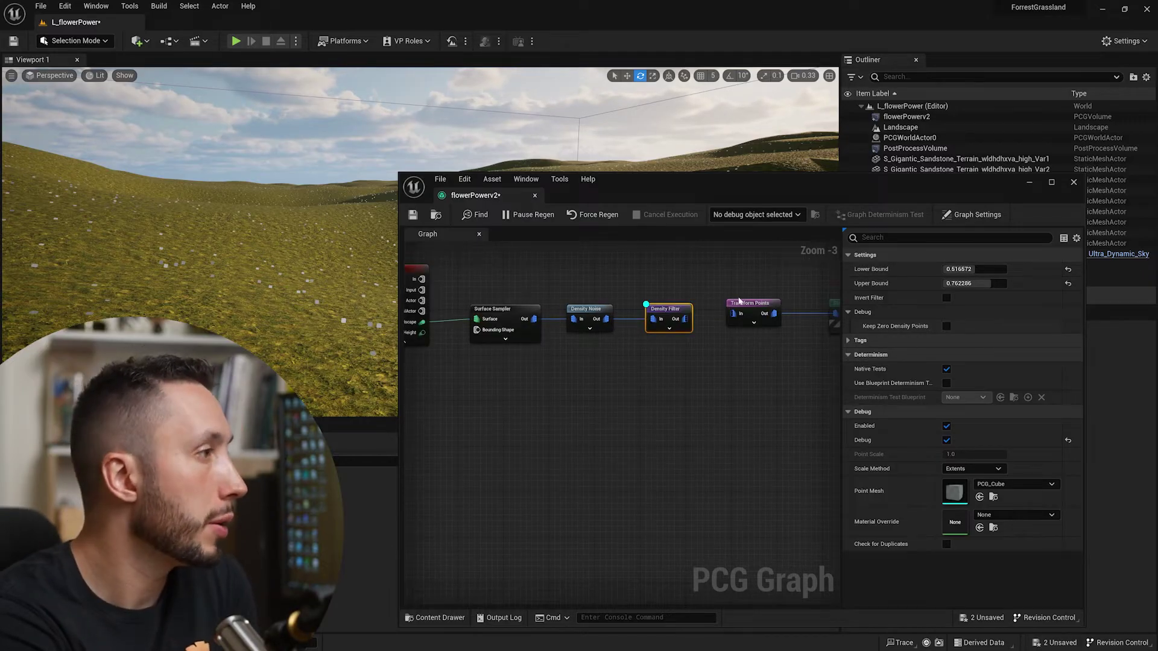
# Connect the Density Filter to Transform Points and re-enable the Static Mesh Spawner in place of the debug display
pyautogui.moveTo(747, 360); pyautogui.dragTo(579, 360, button='right')
pyautogui.moveTo(516, 320); pyautogui.dragTo(567, 320)
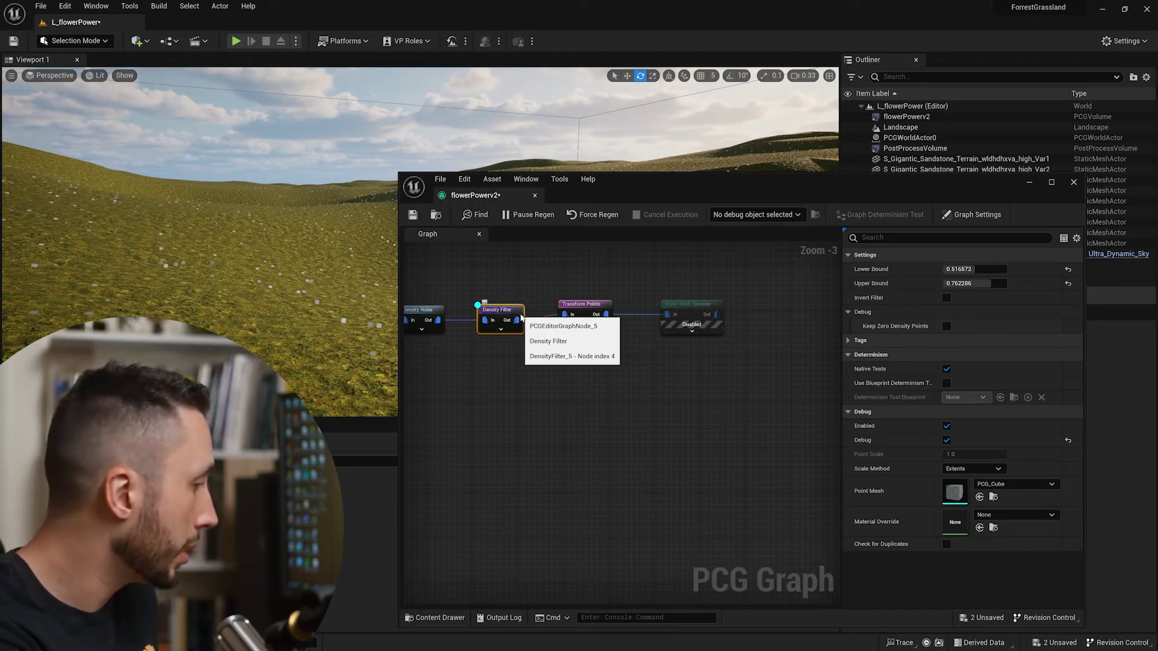
pyautogui.click(682, 315)
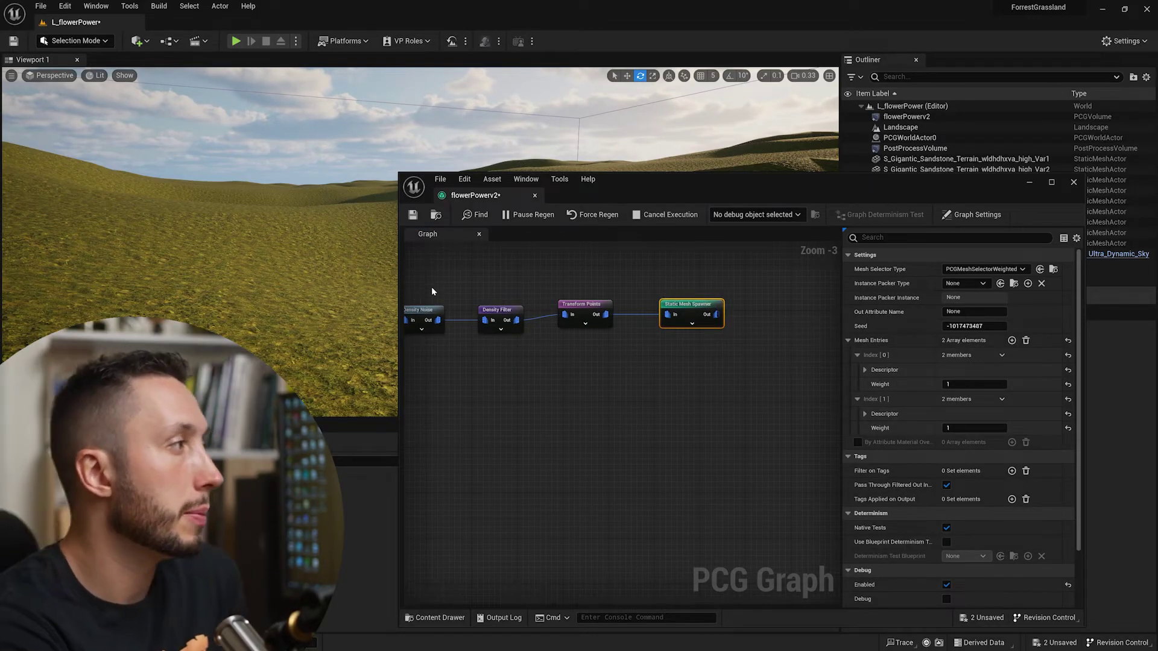
# Set the Density Filter's Upper Bound to about 0.602 and inspect the grass coverage across the hills
pyautogui.click(498, 311)
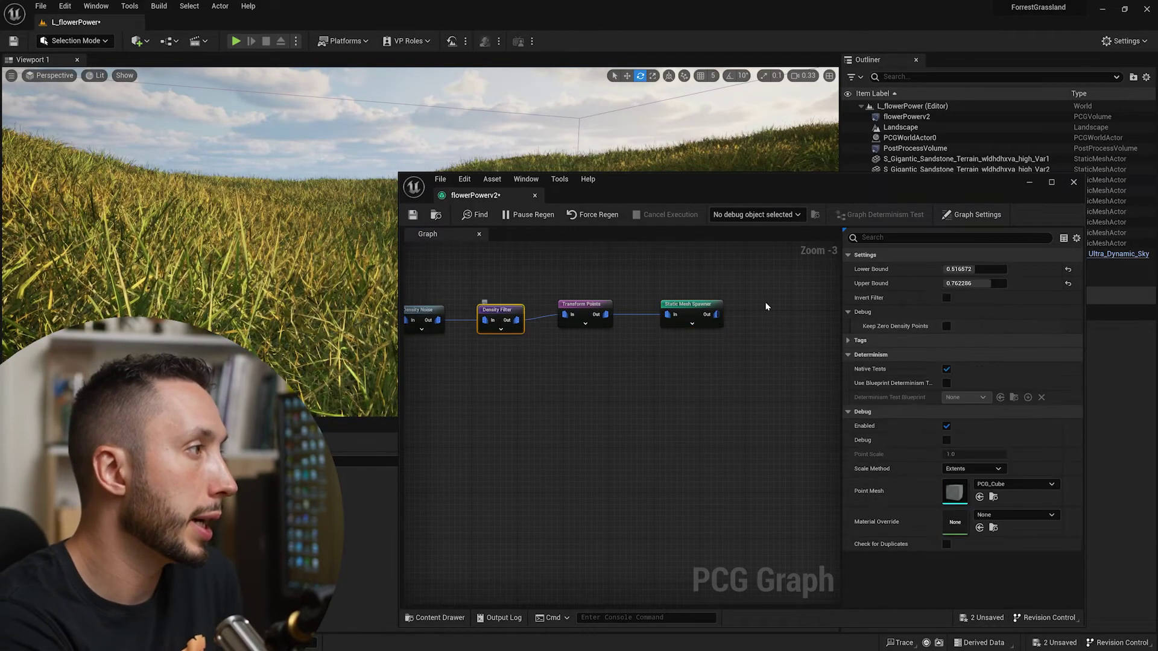
pyautogui.moveTo(983, 279); pyautogui.dragTo(971, 280)
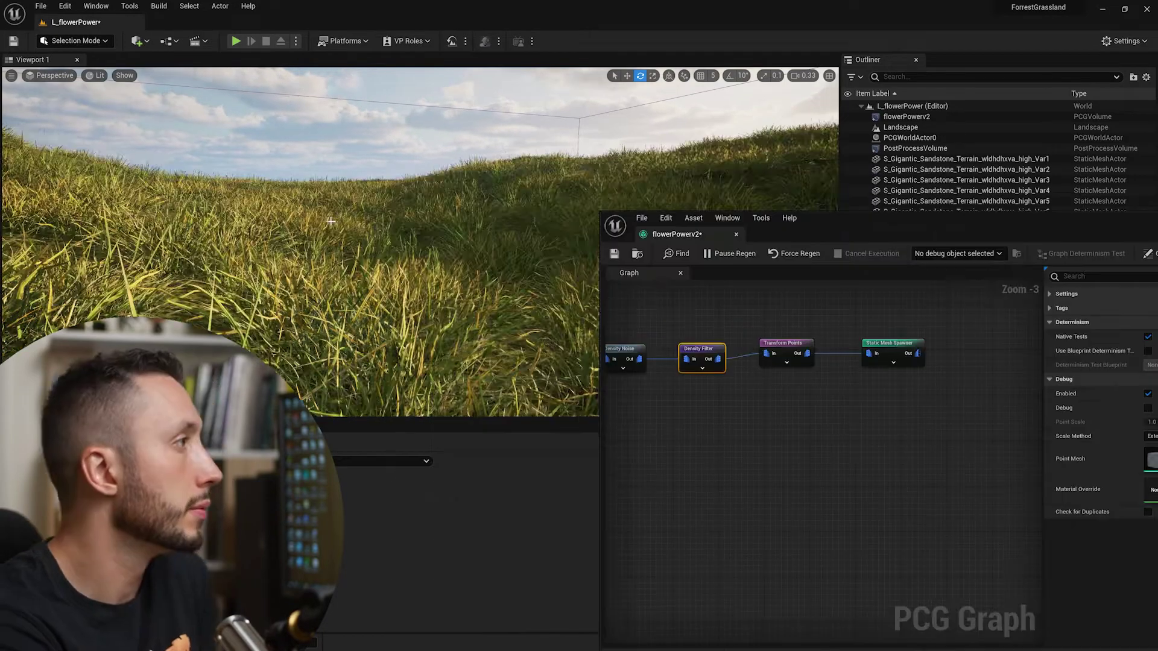
pyautogui.moveTo(362, 229); pyautogui.dragTo(362, 260, button='right')
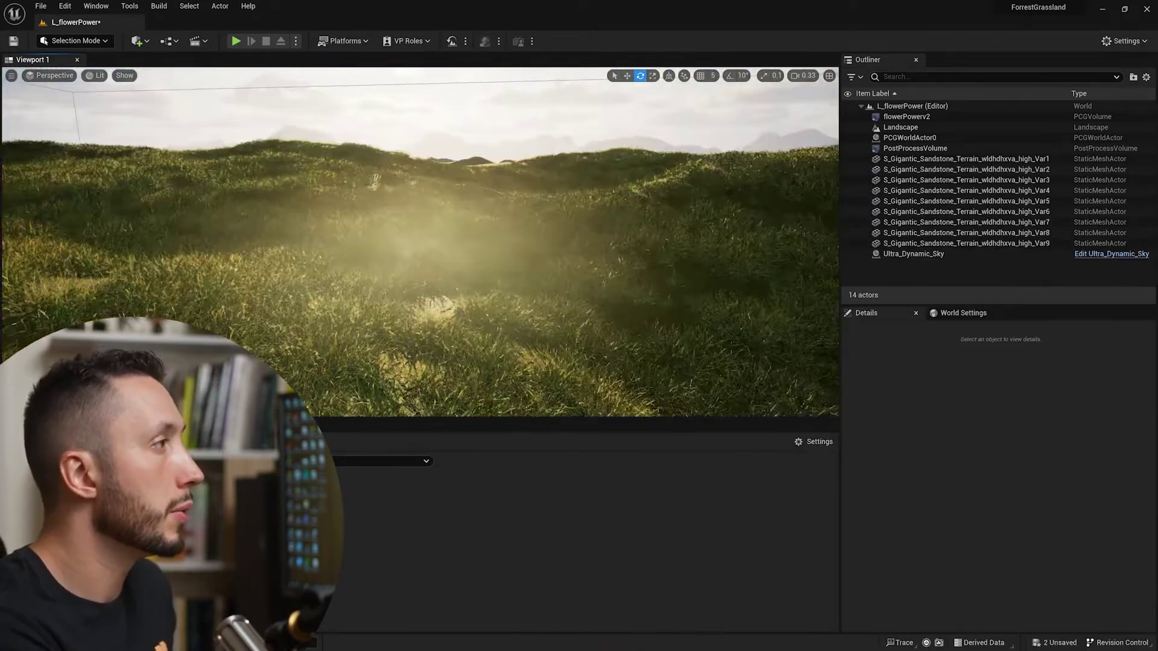
pyautogui.moveTo(362, 241); pyautogui.dragTo(543, 253, button='right')
pyautogui.press('capslock')
pyautogui.moveTo(422, 241); pyautogui.dragTo(272, 259, button='right')
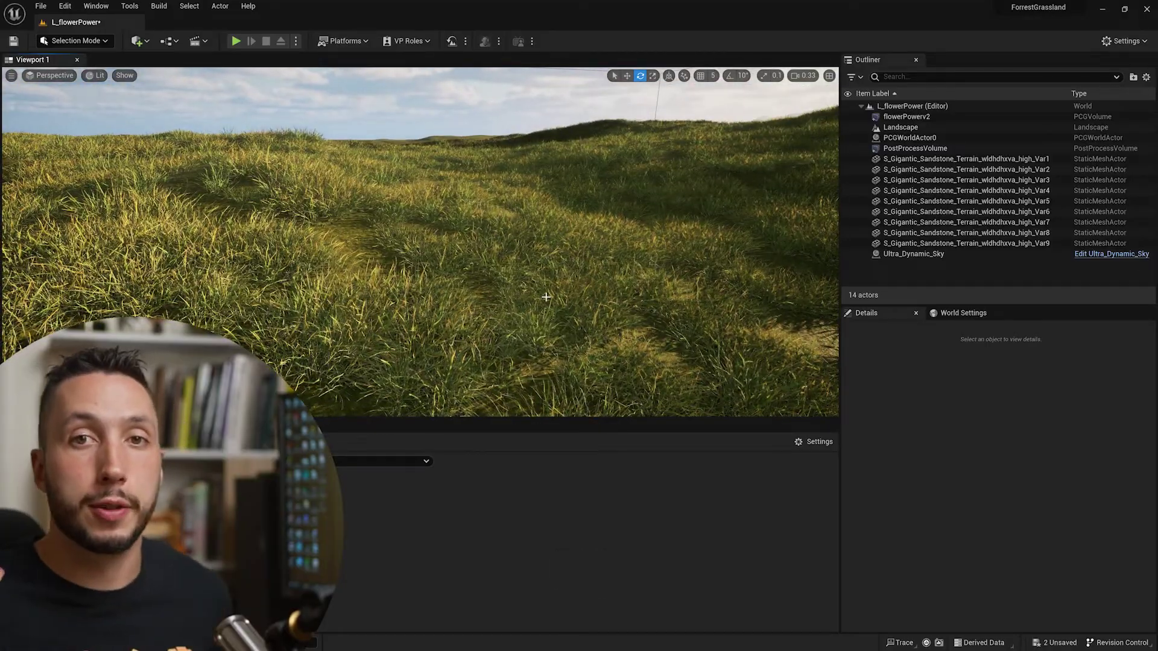
# Duplicate the Density Noise, Density Filter and Transform Points nodes below the originals and connect the copied Density Noise to the Surface Sampler's output
pyautogui.hotkey('alt', 'Tab')
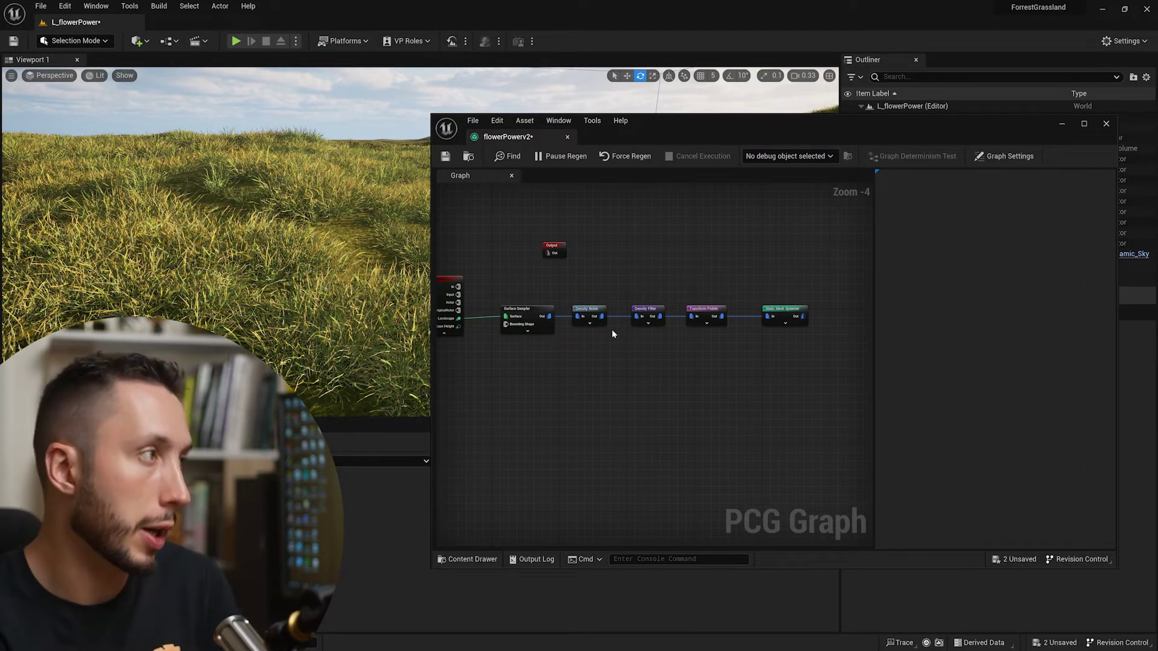
pyautogui.moveTo(716, 277); pyautogui.dragTo(597, 318)
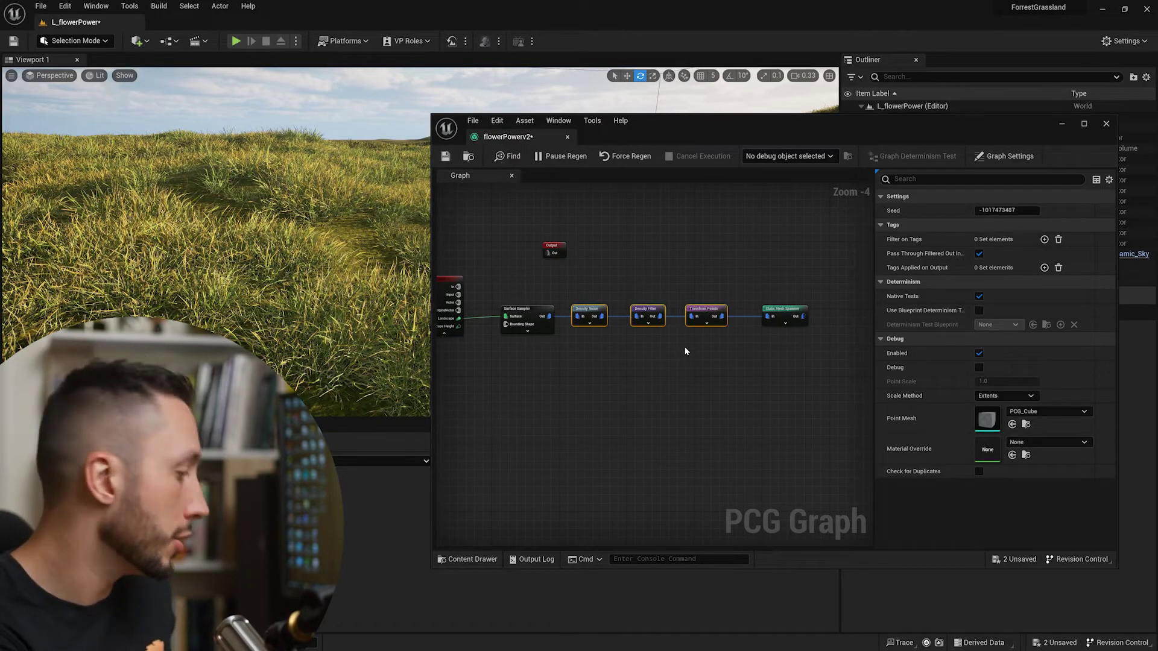
pyautogui.hotkey('ctrl', 'c')
pyautogui.hotkey('ctrl', 'v')
pyautogui.moveTo(577, 392); pyautogui.dragTo(549, 322)
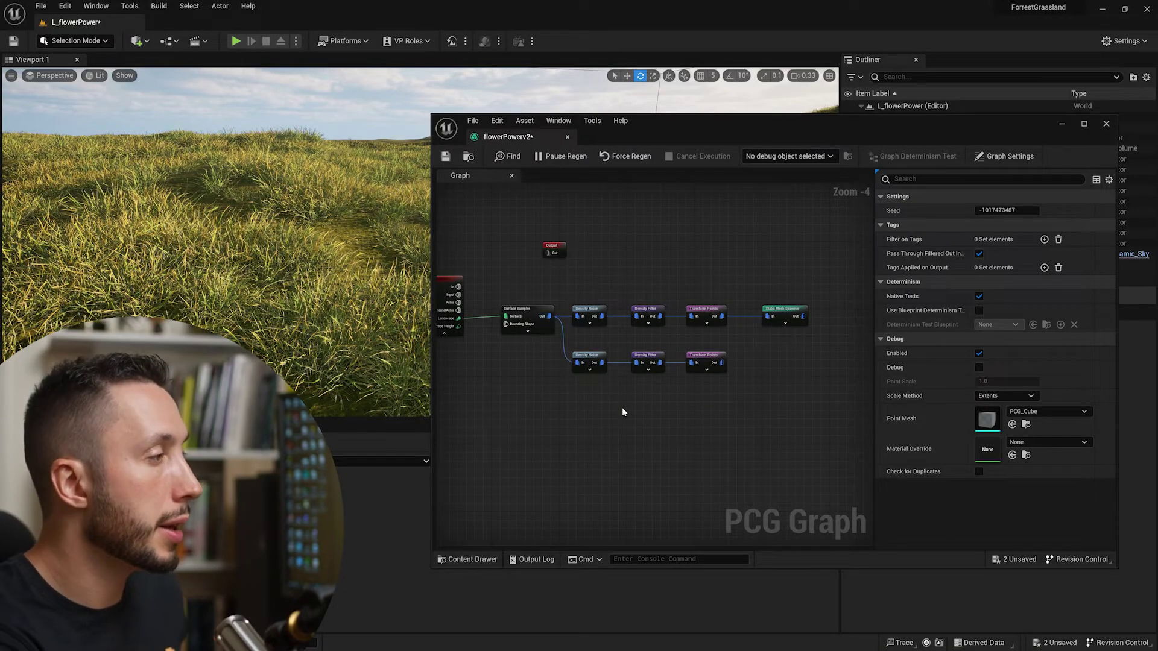
pyautogui.click(623, 411)
pyautogui.click(590, 360)
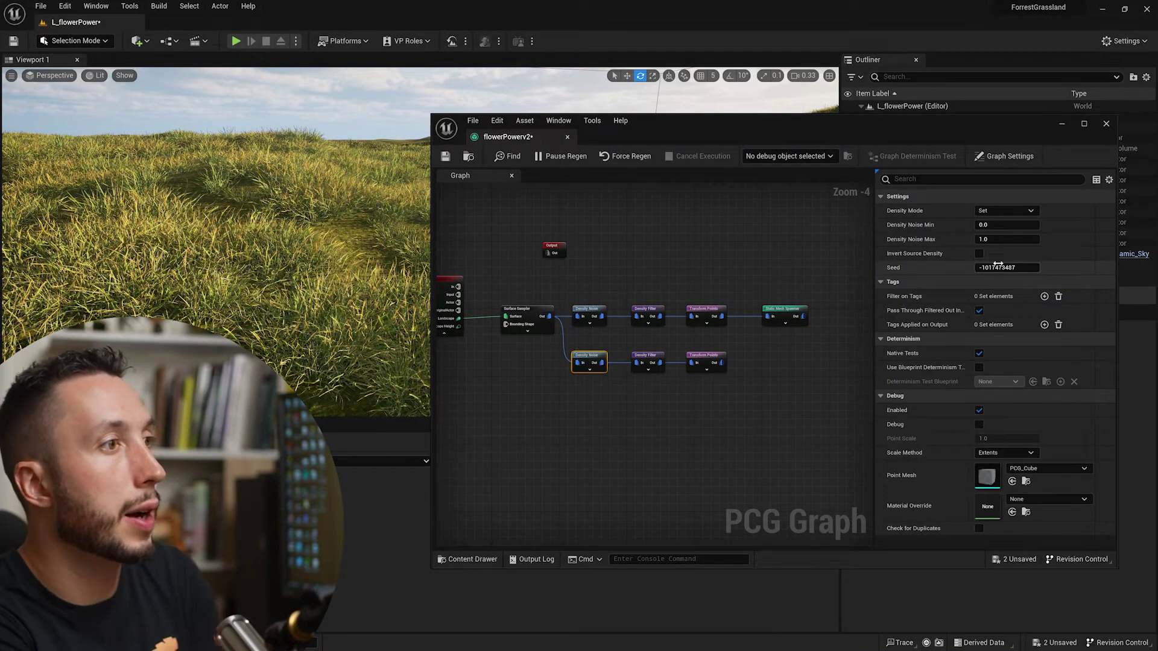
pyautogui.moveTo(998, 267); pyautogui.dragTo(645, 447)
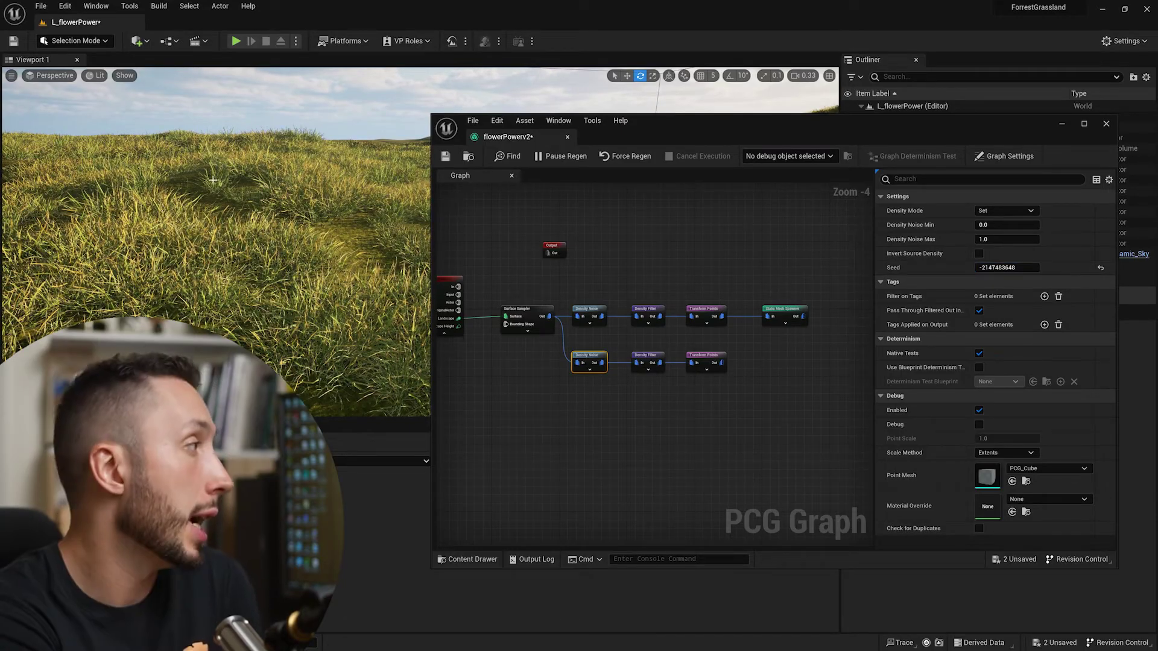
pyautogui.click(647, 360)
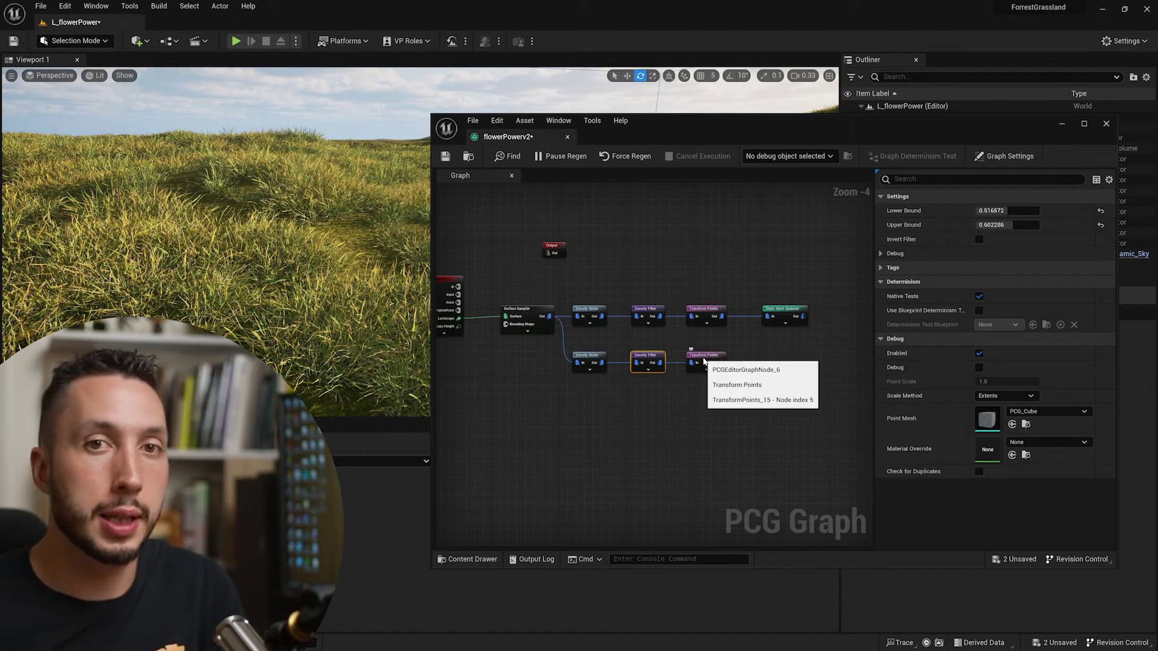
# Connect a new Static Mesh Spawner node to the copied Transform Points node's output
pyautogui.moveTo(721, 362); pyautogui.dragTo(749, 369)
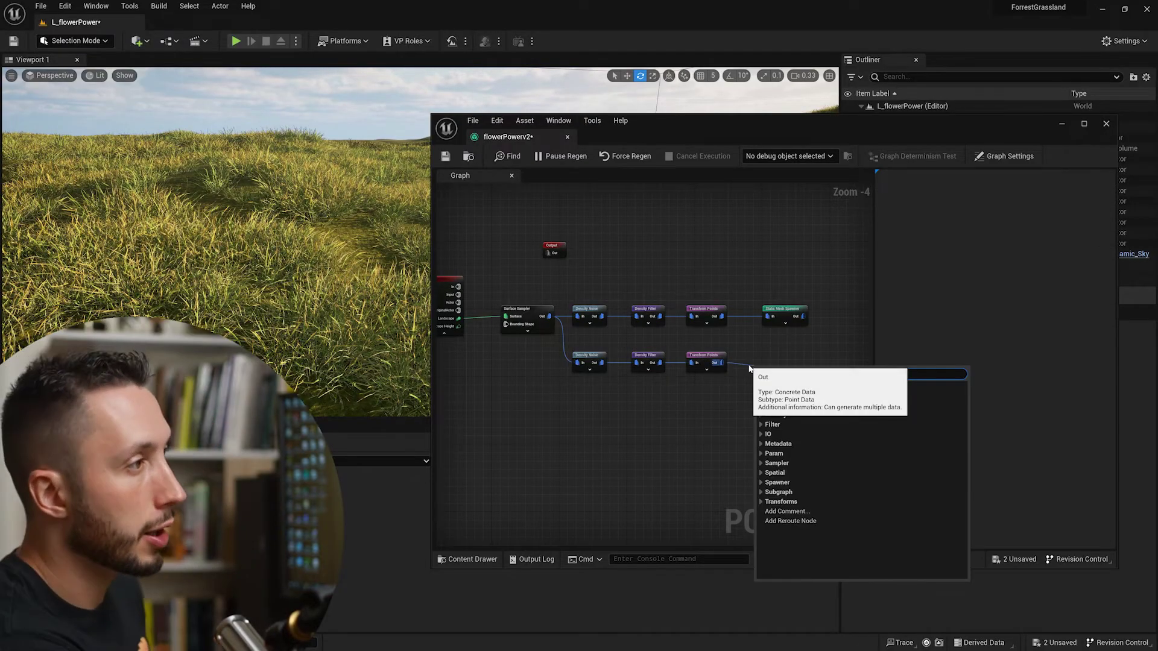
pyautogui.write('sta')
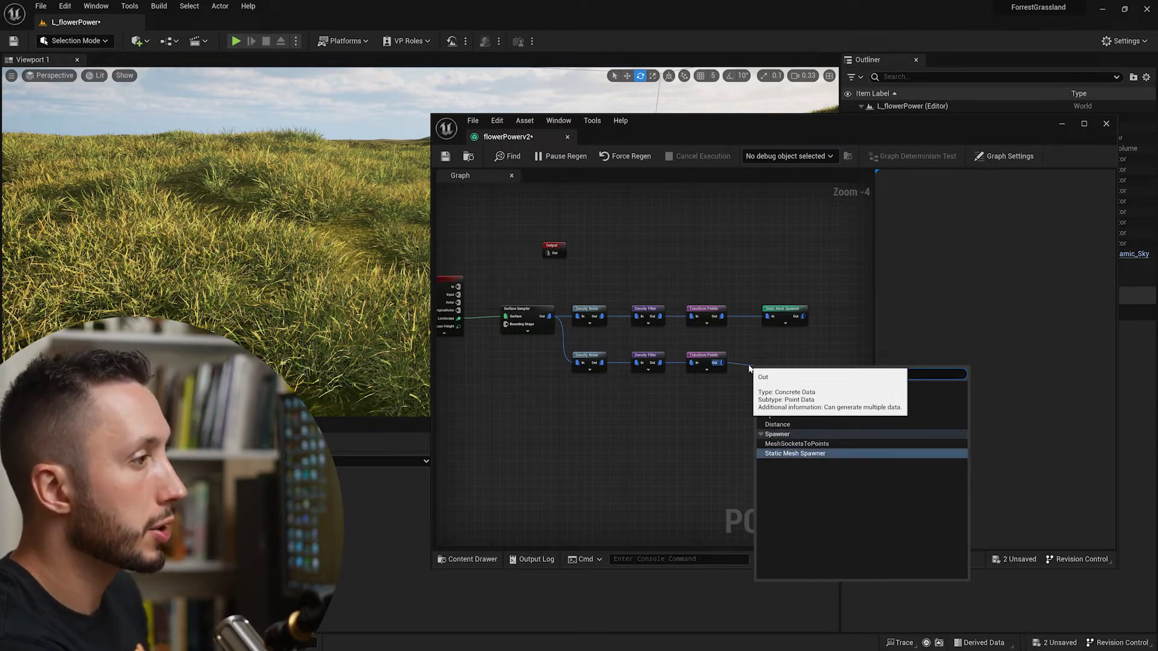
pyautogui.press('Return')
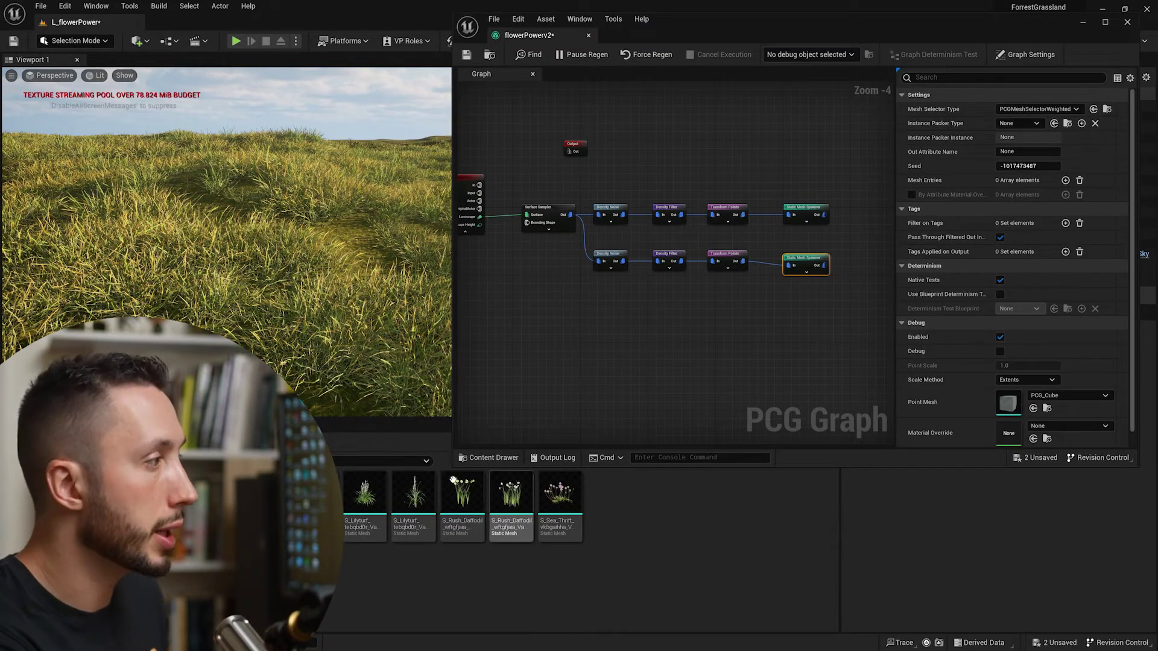
# Fill the new Static Mesh Spawner with nine flower mesh entries and inspect the scattered flowers in the viewport
pyautogui.click(1066, 180)
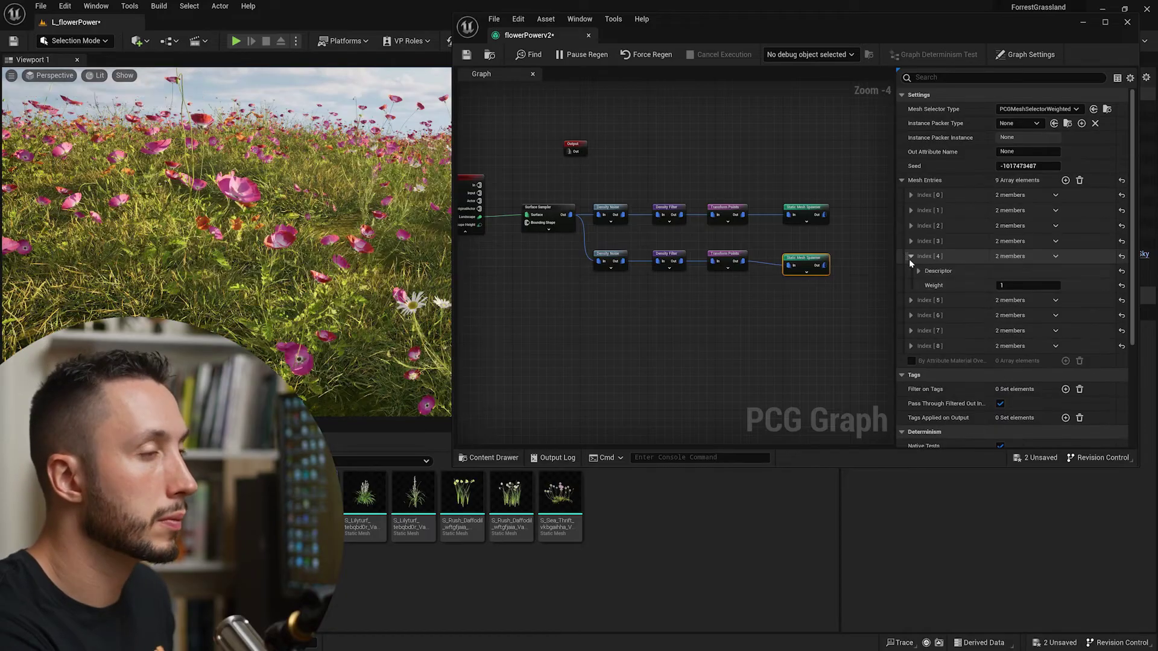
pyautogui.click(910, 256)
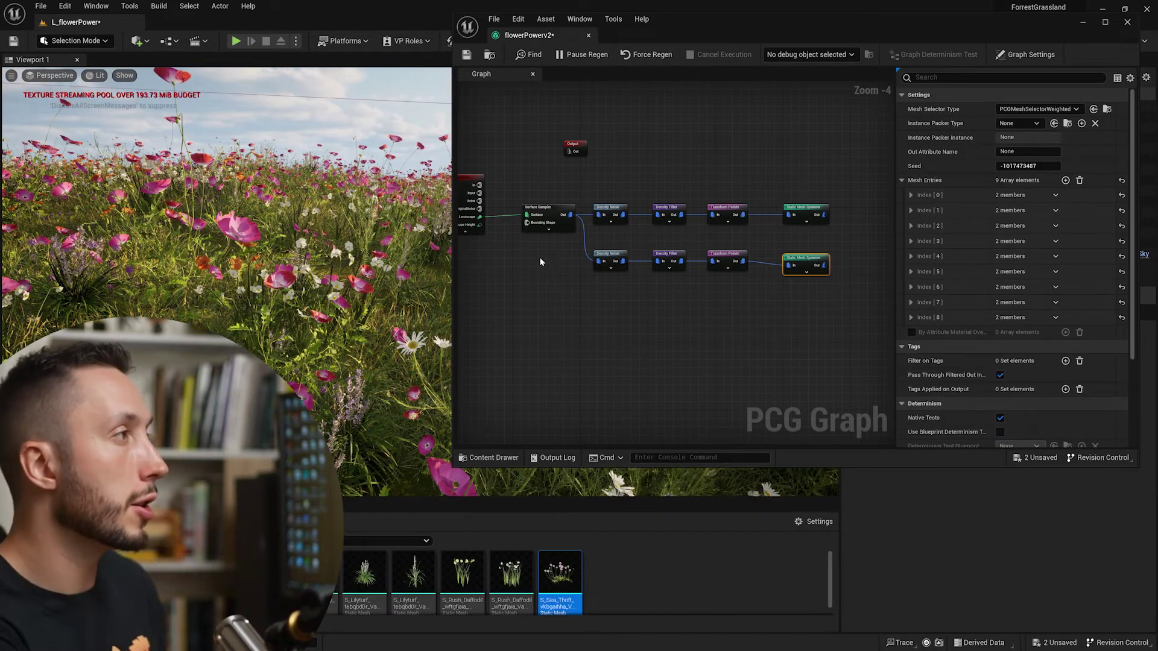
pyautogui.moveTo(725, 32); pyautogui.dragTo(901, 214)
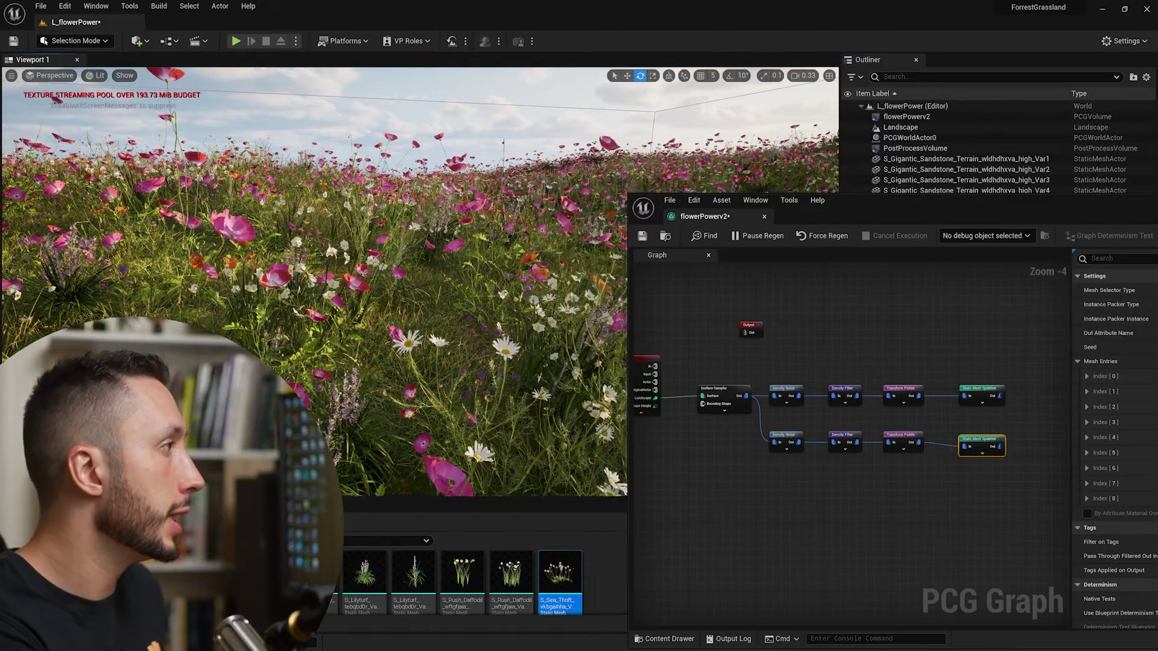
pyautogui.moveTo(419, 281); pyautogui.dragTo(471, 266, button='right')
pyautogui.moveTo(362, 263); pyautogui.dragTo(346, 254, button='right')
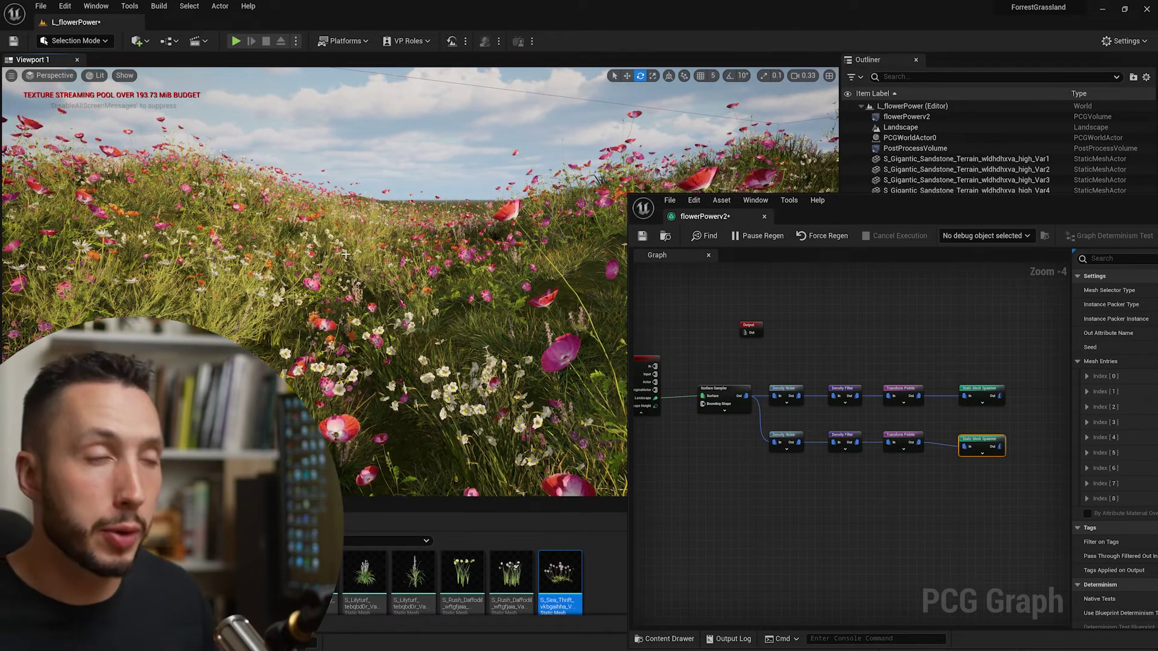
# Set the flower branch's Transform Points Scale Max to 1.5 on all axes
pyautogui.scroll(2, 889, 489)
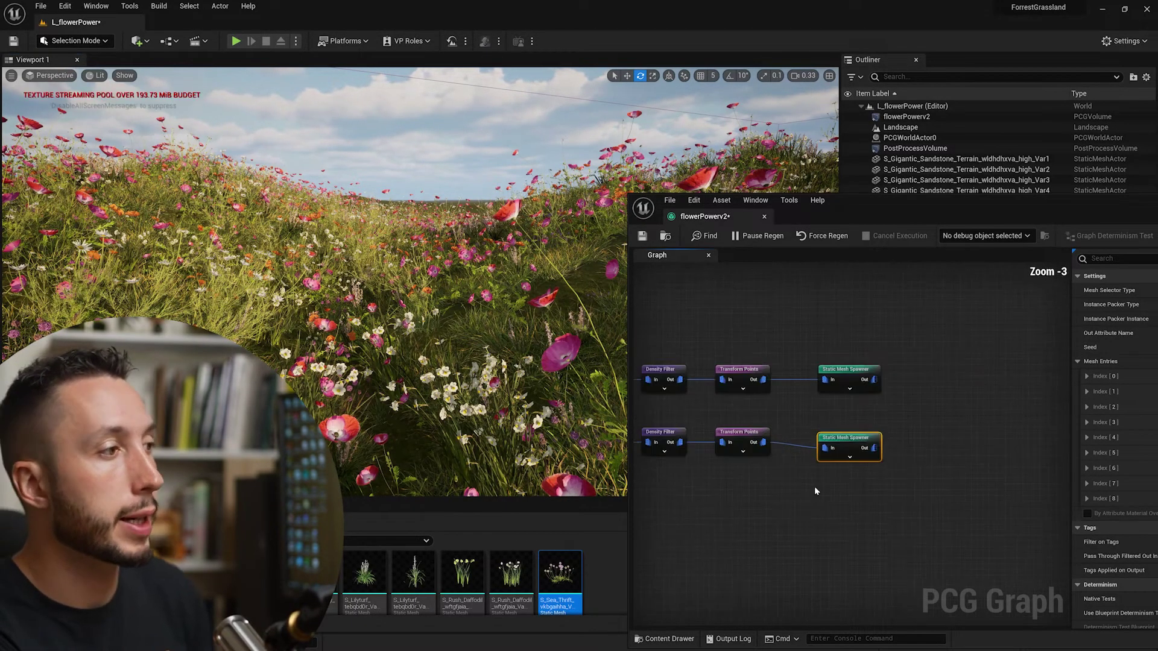
pyautogui.click(733, 429)
pyautogui.moveTo(965, 199); pyautogui.dragTo(723, 77)
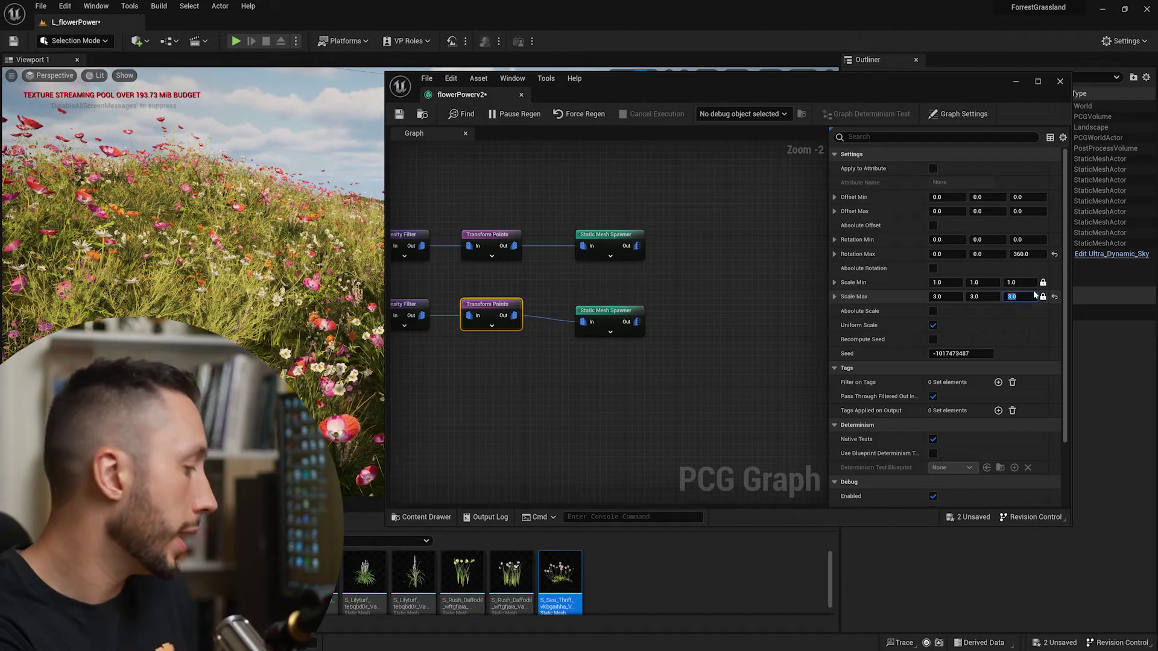
pyautogui.press('Return')
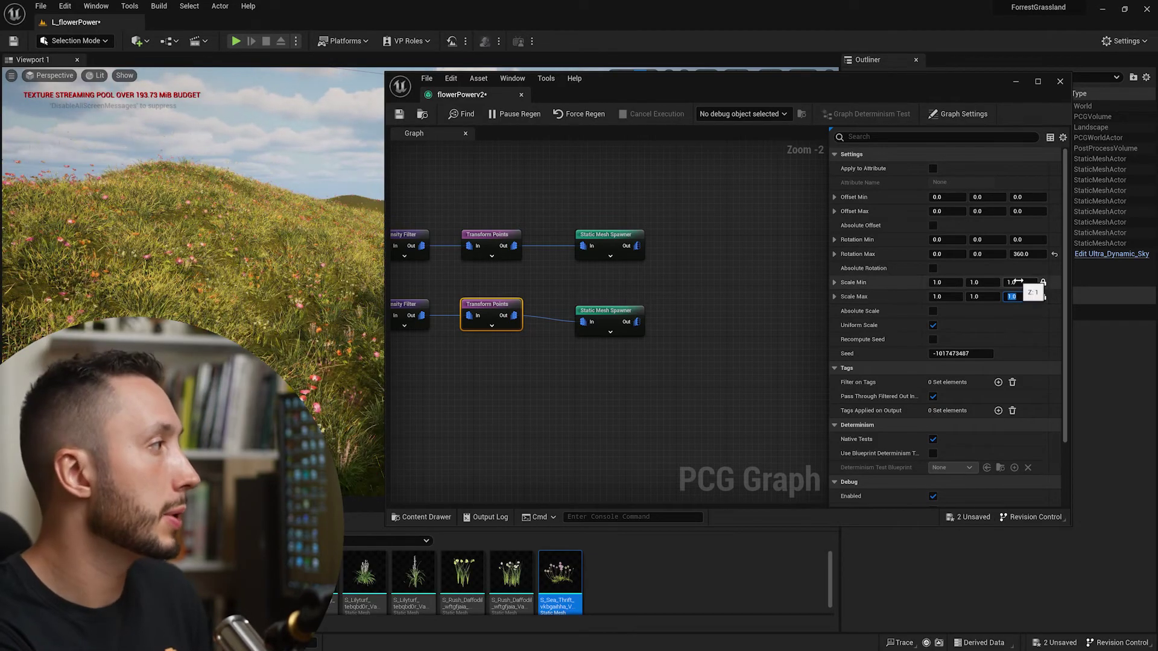
pyautogui.click(1018, 281)
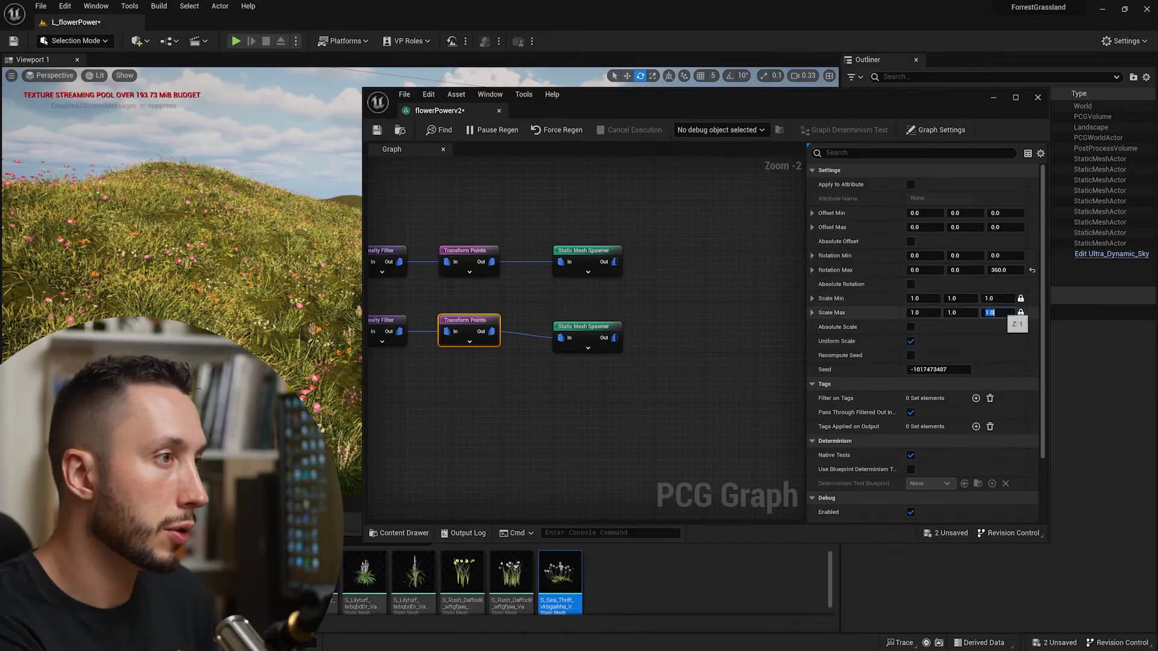
pyautogui.write('5')
pyautogui.press('Return')
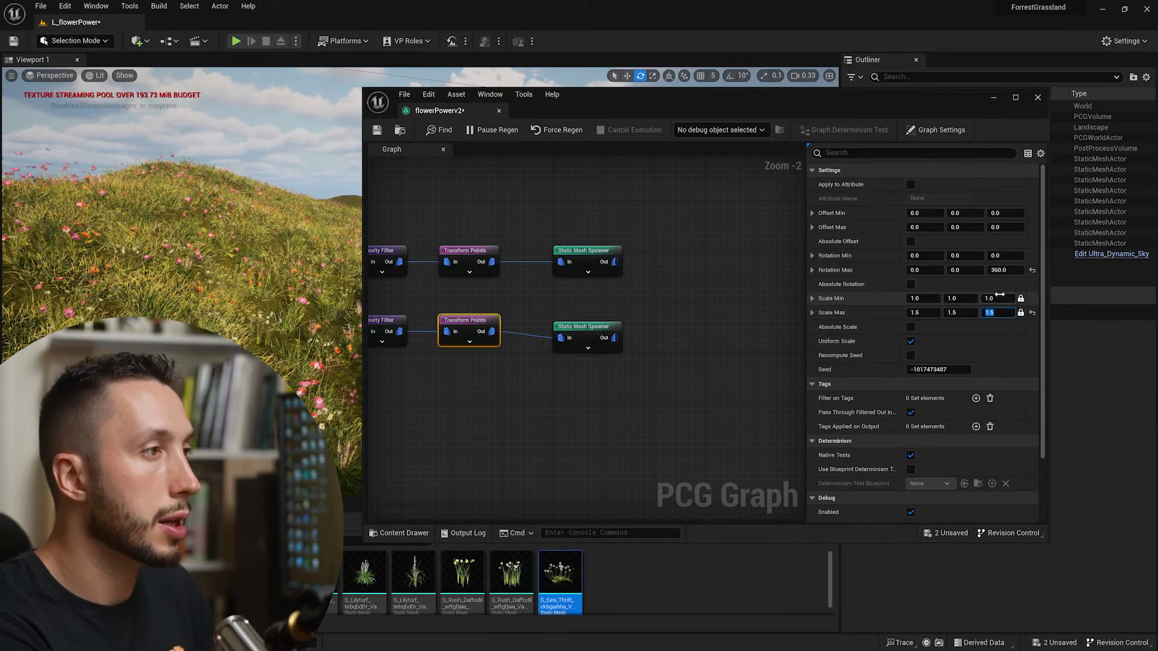
pyautogui.click(997, 298)
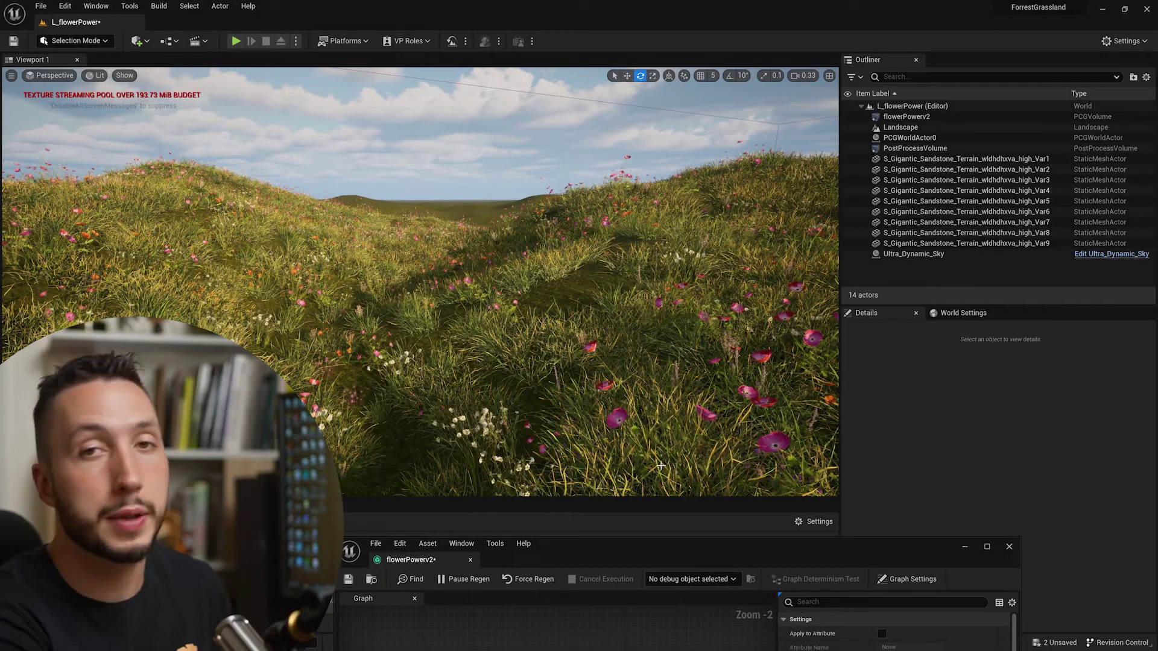
# Set the flower branch's Density Filter to a Lower Bound of about 0.096 and Upper Bound of about 0.849, and minimize the graph window
pyautogui.moveTo(708, 565); pyautogui.dragTo(752, 105)
pyautogui.moveTo(598, 95); pyautogui.dragTo(875, 145)
pyautogui.moveTo(795, 501); pyautogui.dragTo(844, 512, button='right')
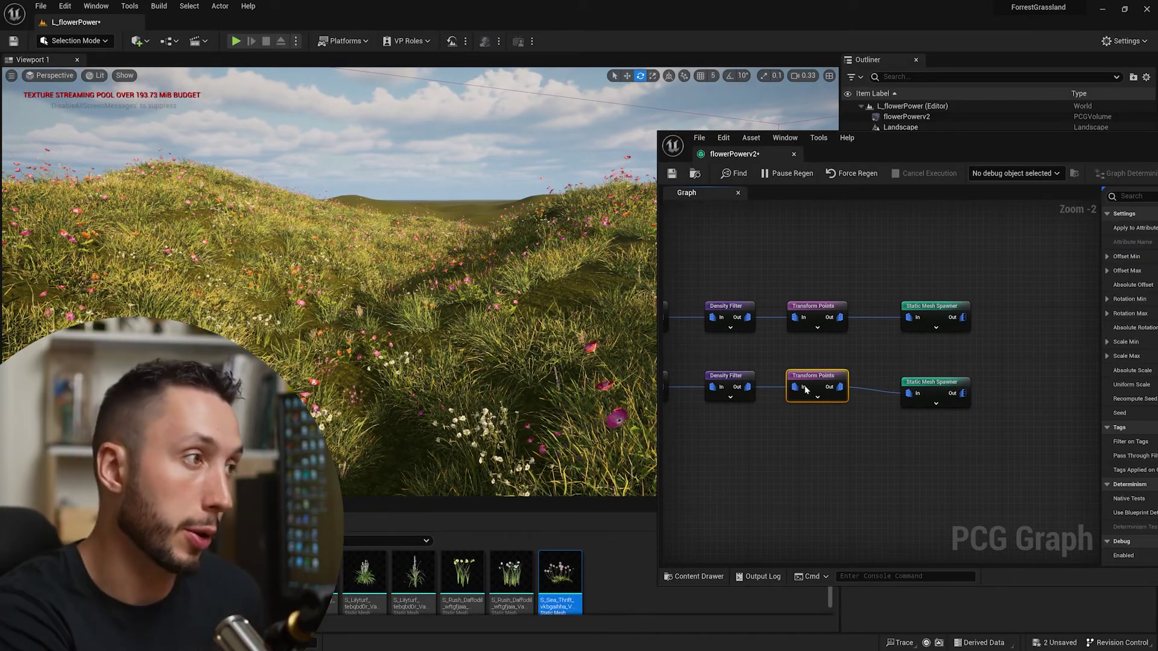
pyautogui.moveTo(719, 496); pyautogui.dragTo(842, 503, button='right')
pyautogui.click(850, 394)
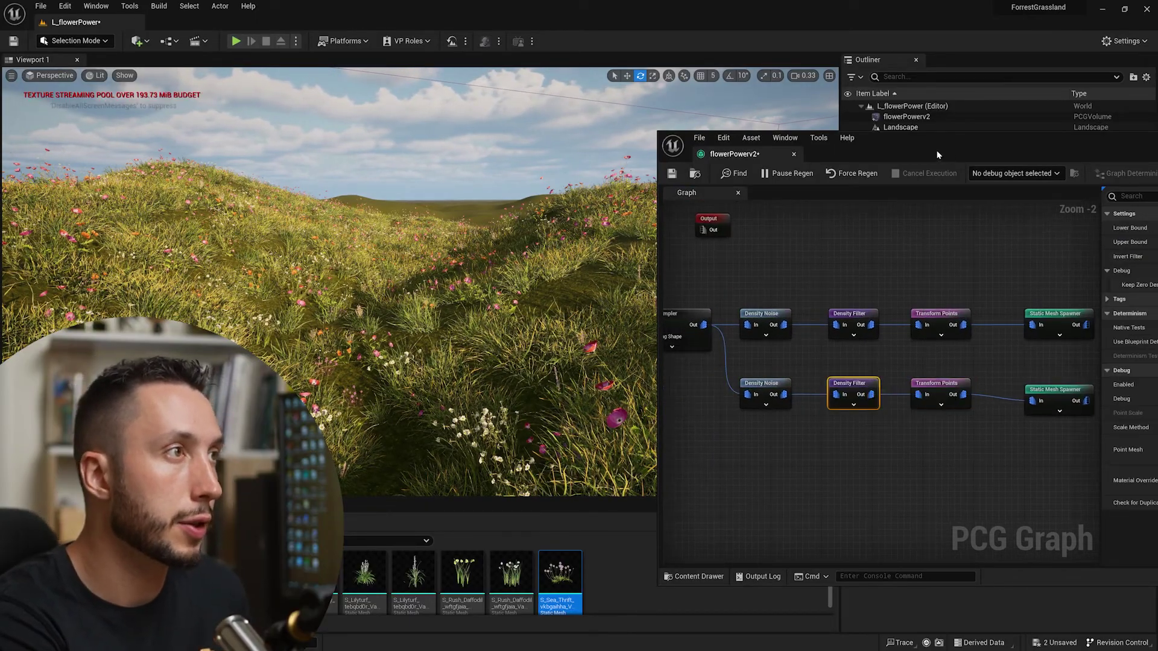
pyautogui.moveTo(939, 151); pyautogui.dragTo(701, 109)
pyautogui.moveTo(996, 200); pyautogui.dragTo(992, 200)
pyautogui.moveTo(995, 186); pyautogui.dragTo(968, 186)
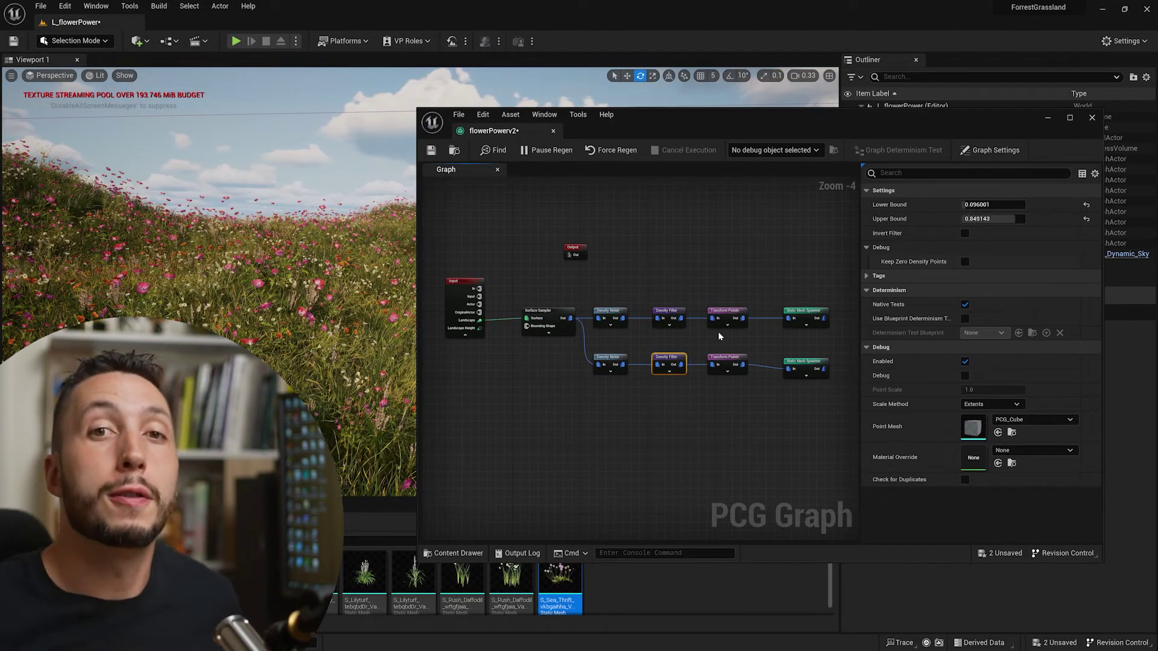
pyautogui.click(1048, 119)
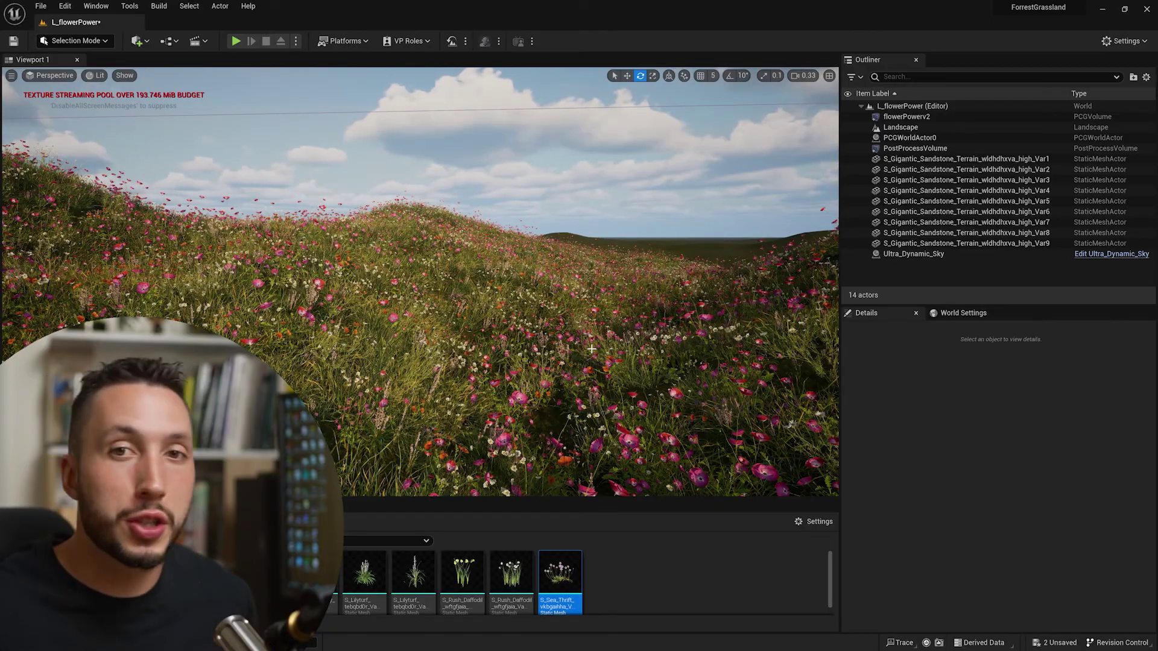